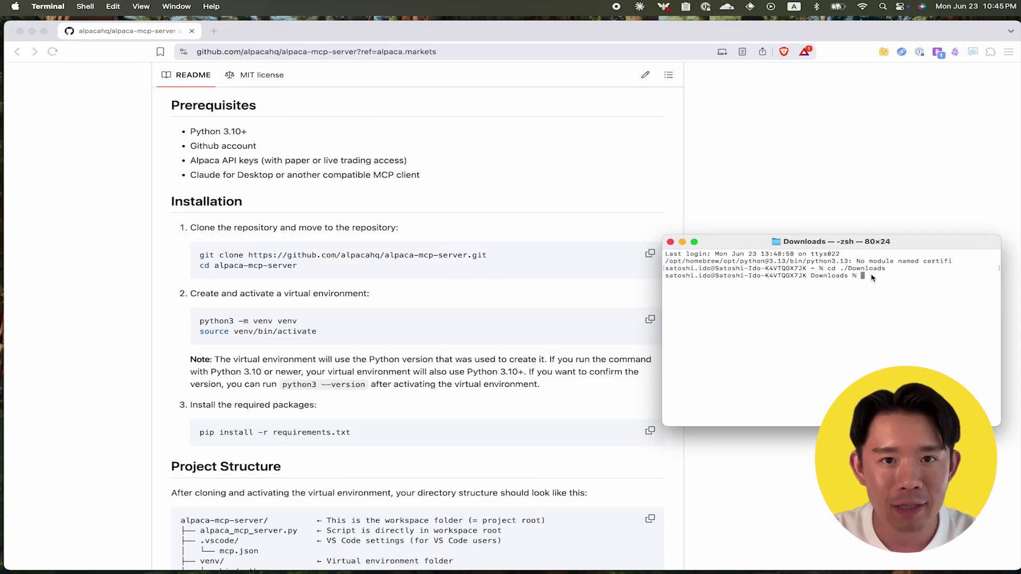
Step: Change into the tutorial-alpaca-mcp-server directory and list all of its contents, including hidden files
type("cd ")
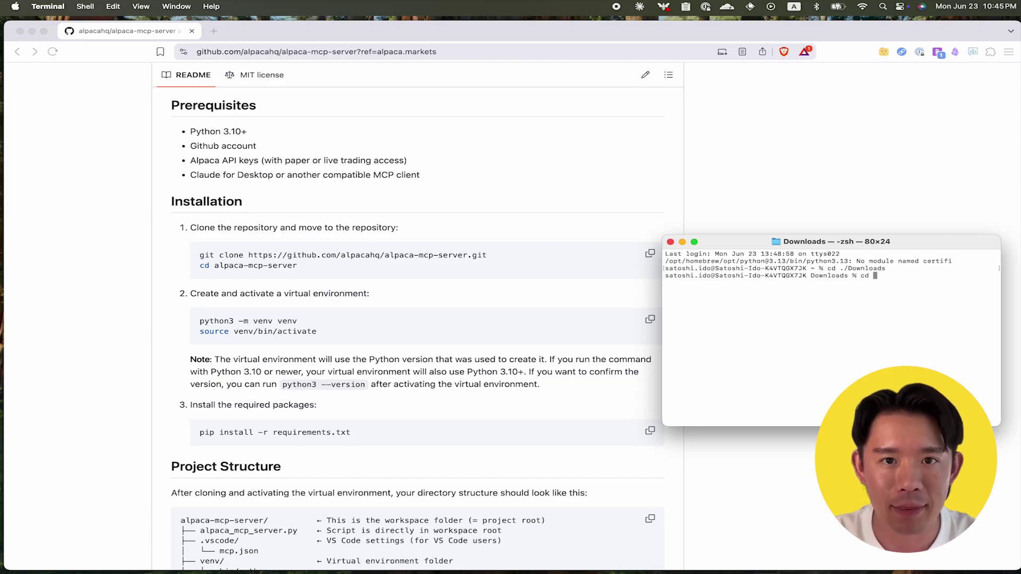
type("tu")
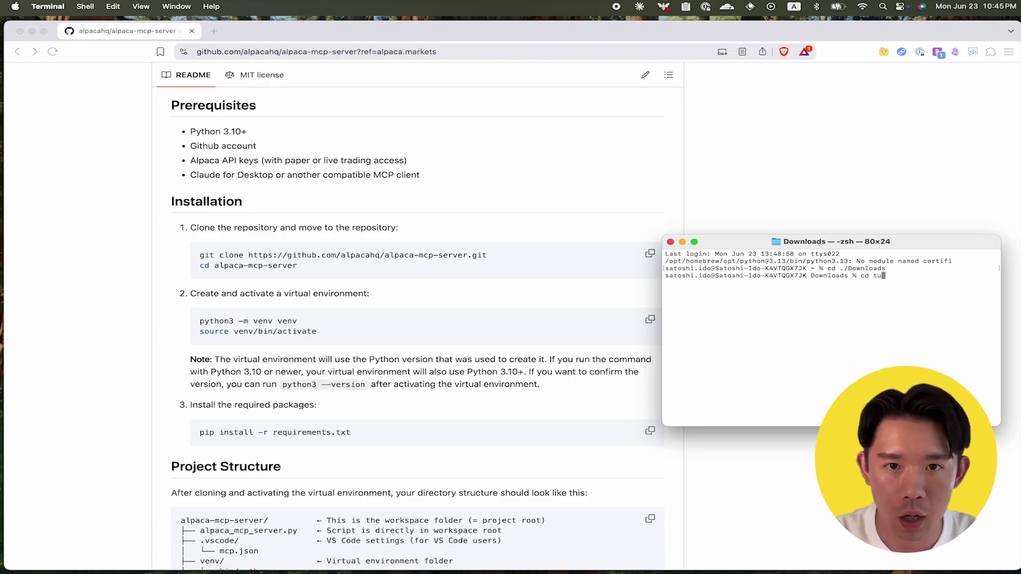
type("torial")
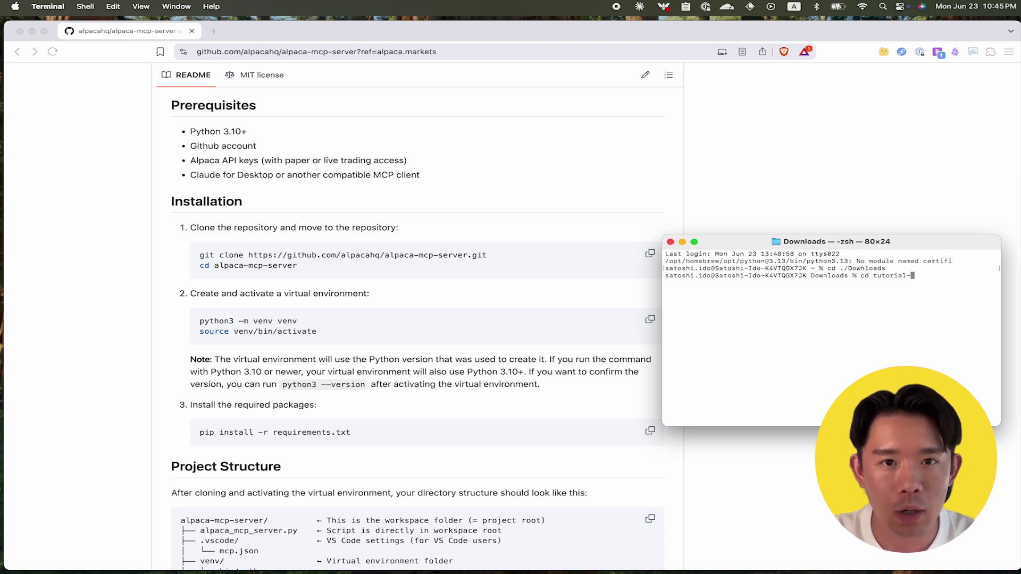
type("-mc")
key("BackSpace")
key("BackSpace")
type("alp")
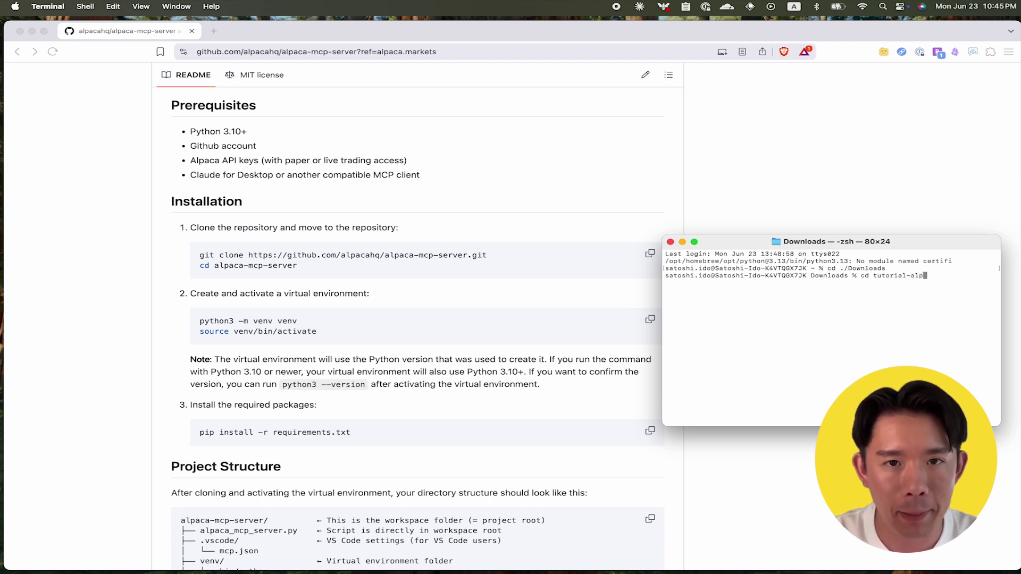
type("aca-mcp-ser")
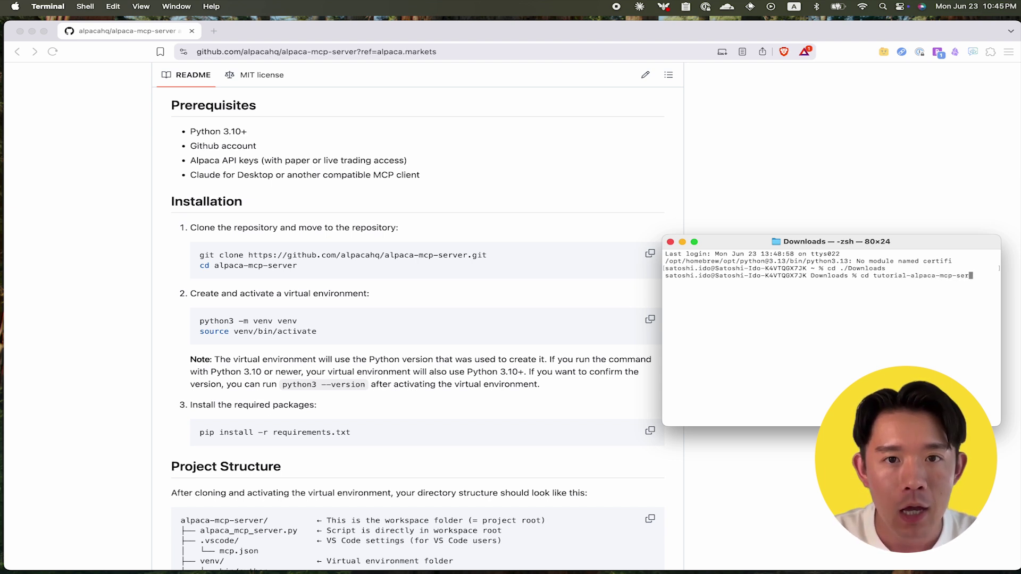
type("ver")
key("Return")
type("ls -a")
key("Return")
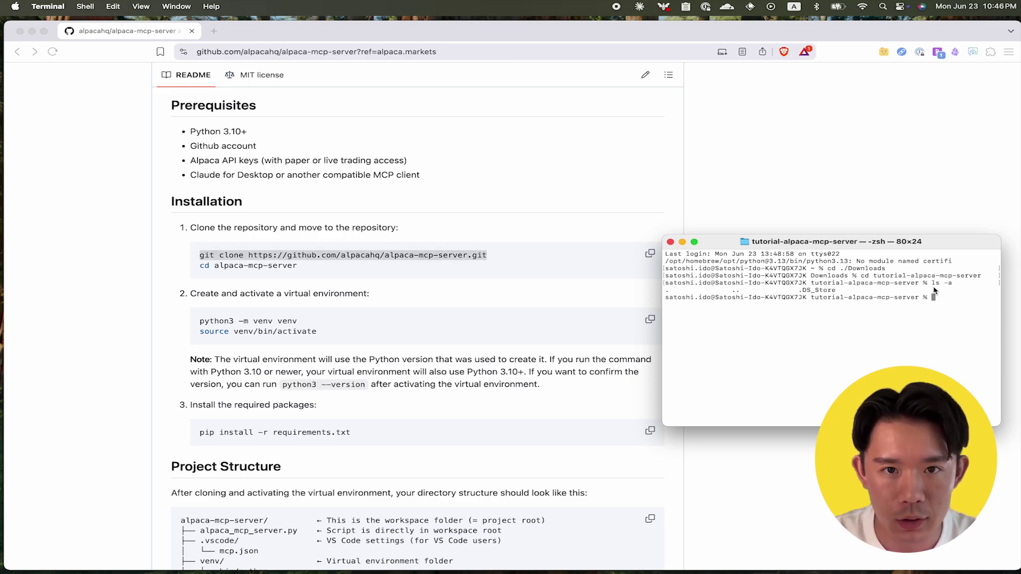
left_click_drag(725, 242, 627, 230)
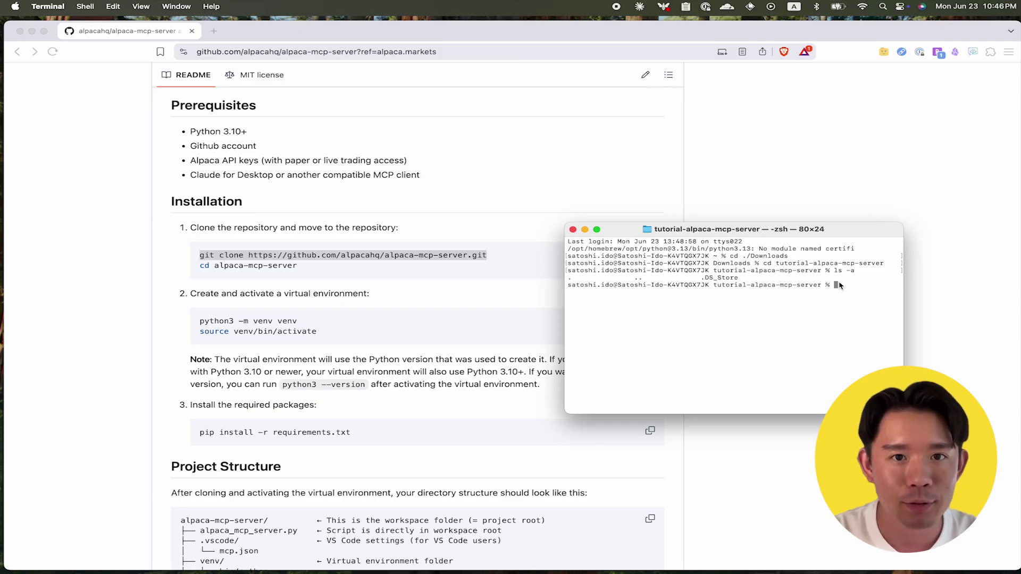
type("git clone https://github.com/alpacahq/alpaca-mcp-server.git")
key("Return")
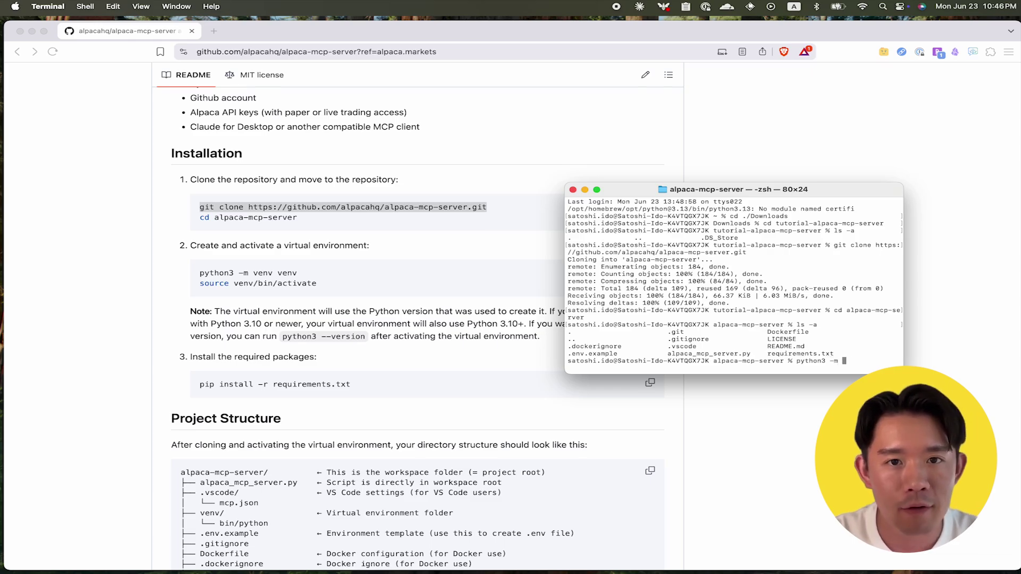
Step: Create a Python virtual environment named venv in alpaca-mcp-server and activate it with source venv/bin/activate
key("Return")
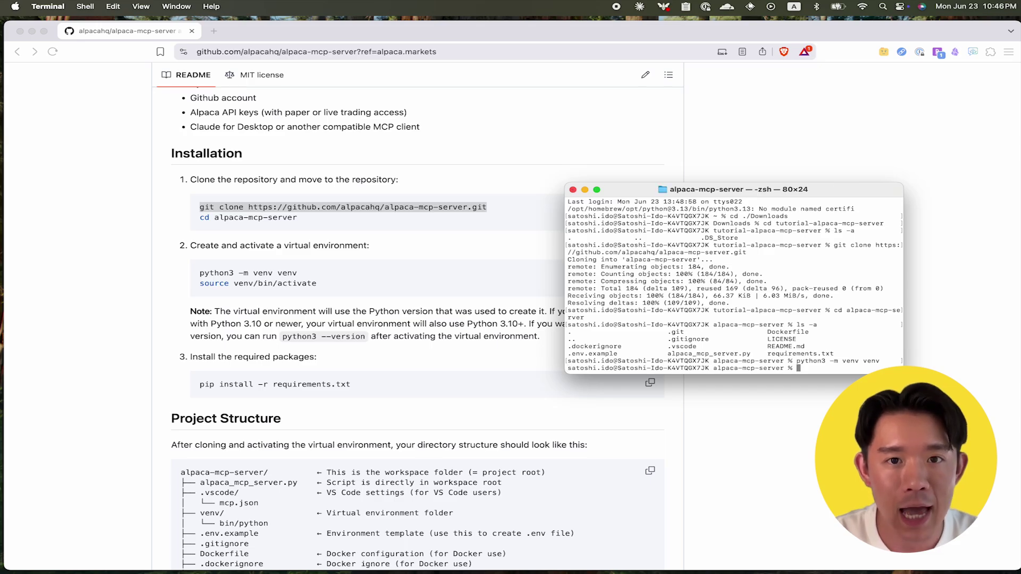
type("source venv/")
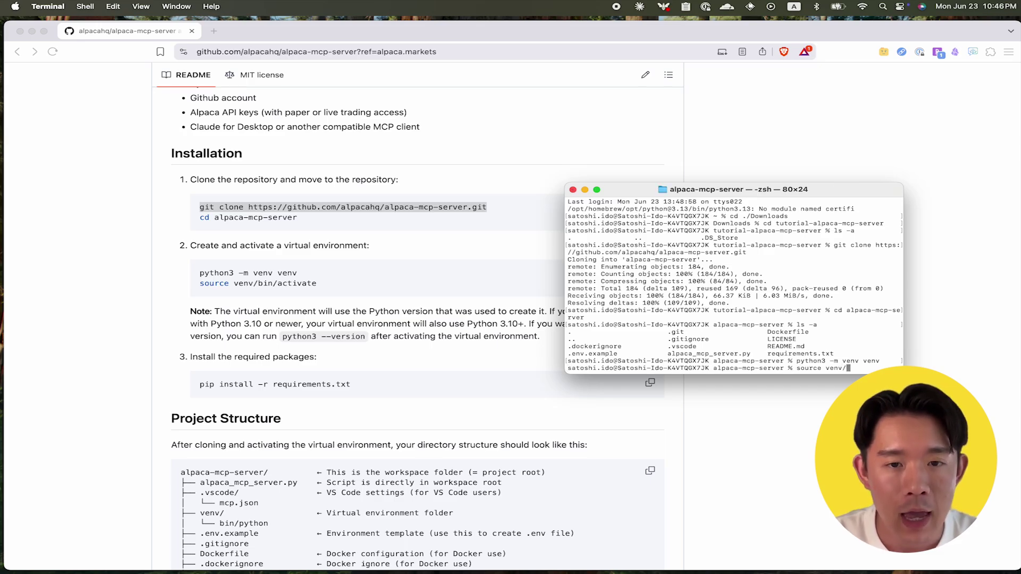
type("bin/activat")
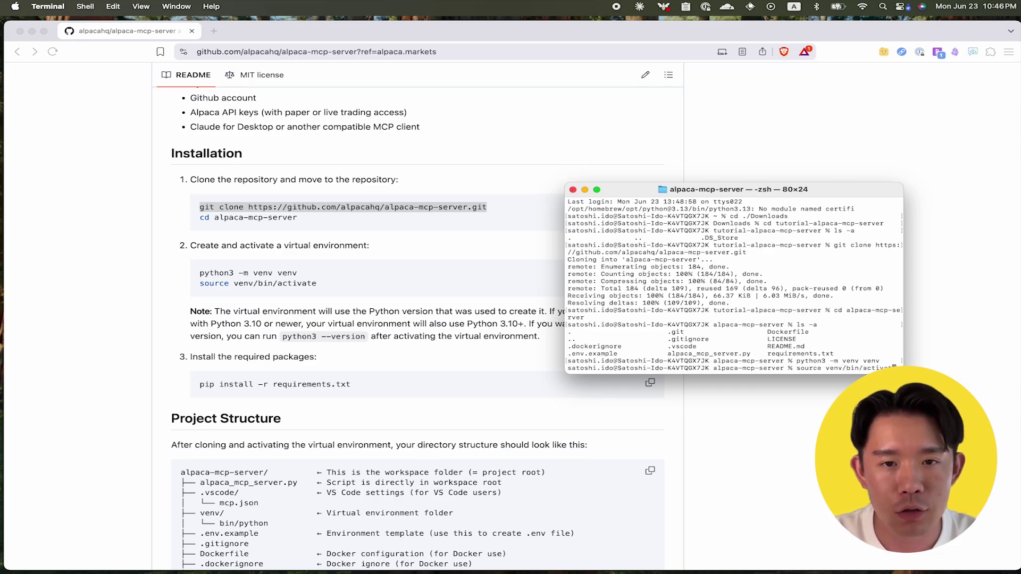
type("e")
key("Return")
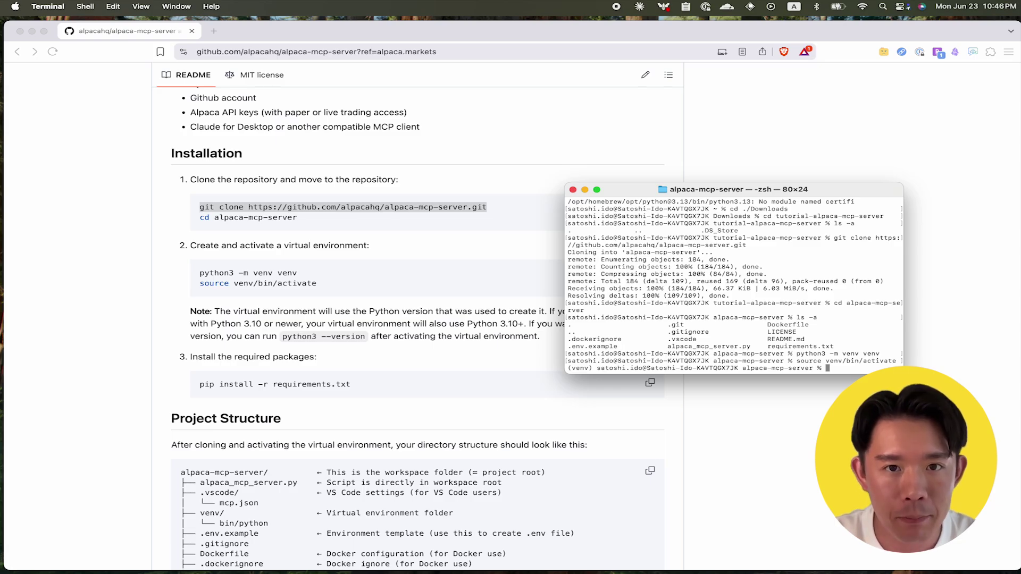
Step: Copy the README's package installation command and run pip install -r requirements.txt in the activated environment
left_click(653, 383)
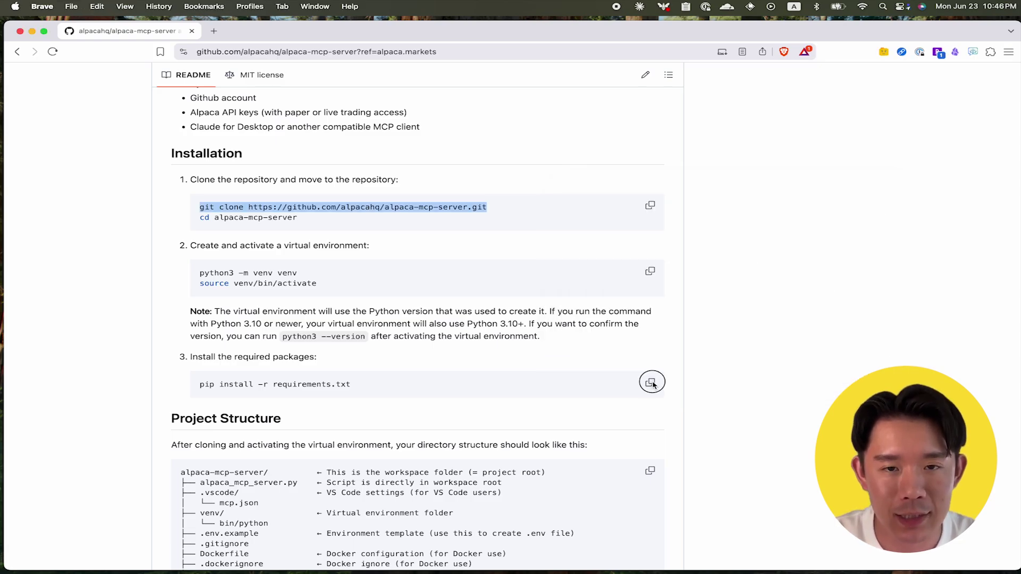
key("ctrl+Up")
left_click(848, 228)
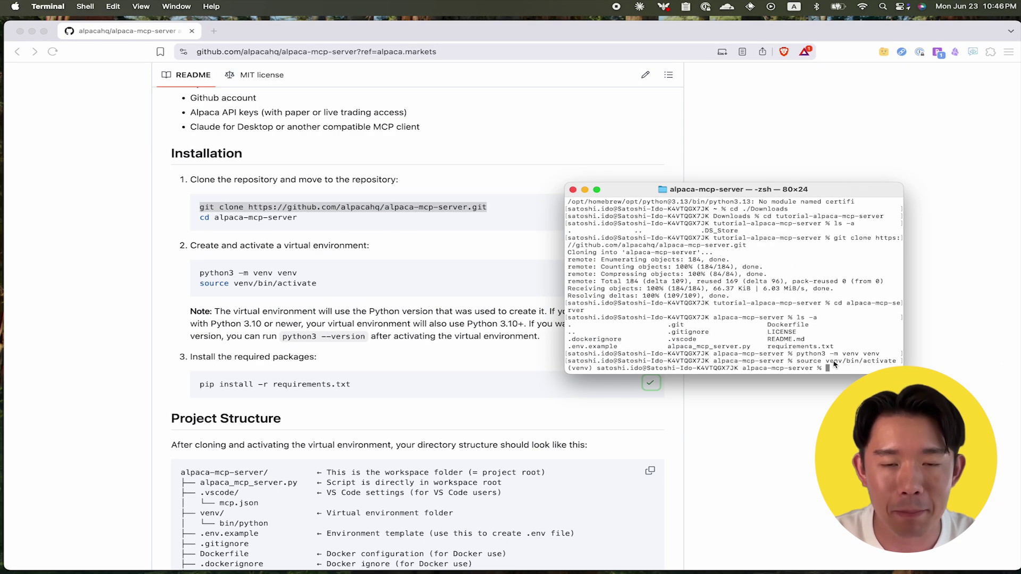
key("super+v")
key("Return")
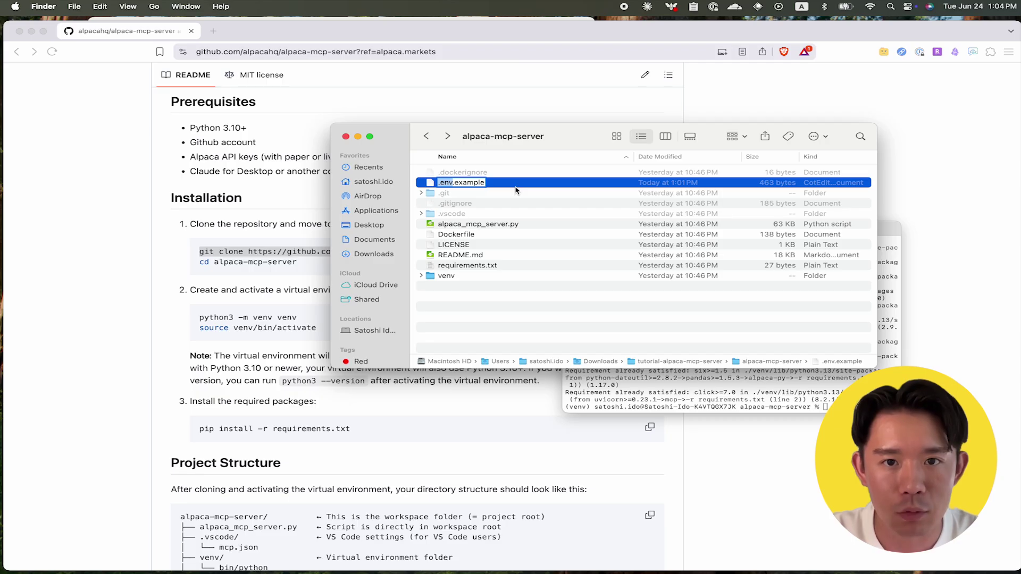
Step: Duplicate .env.example in the alpaca-mcp-server folder and rename the copy to .env, removing the .example extension
key("Return")
key("super+d")
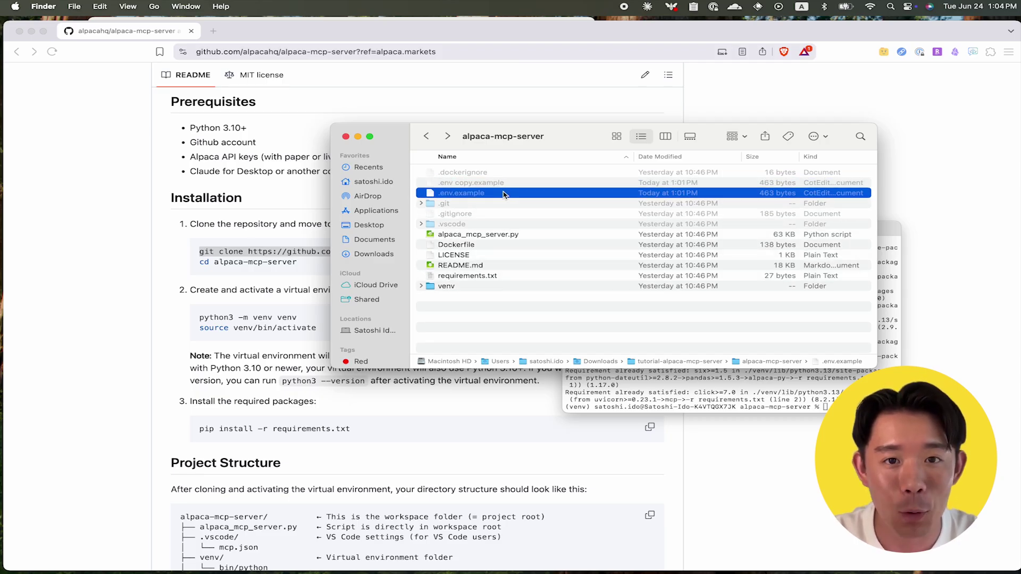
right_click(481, 186)
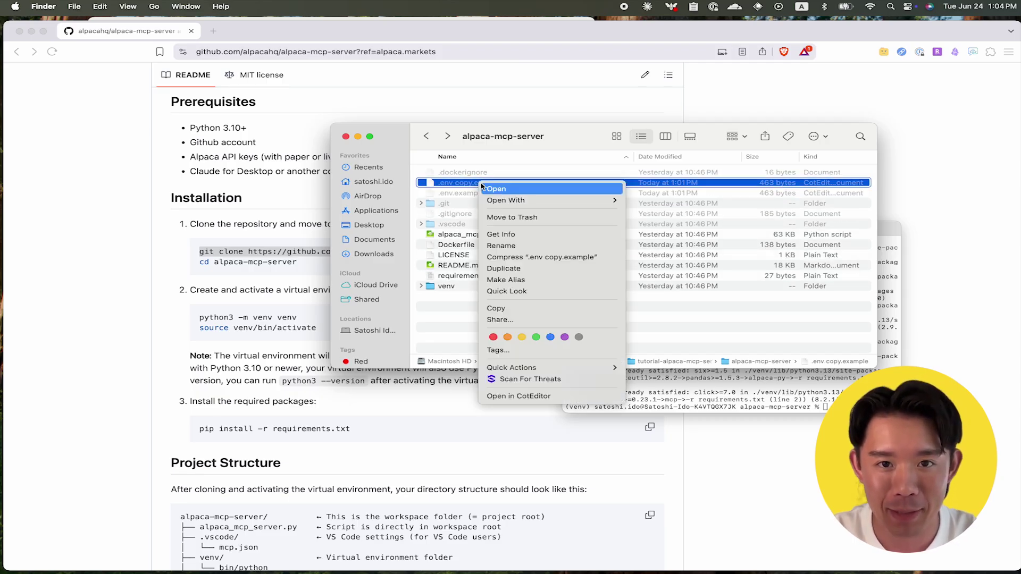
left_click(521, 246)
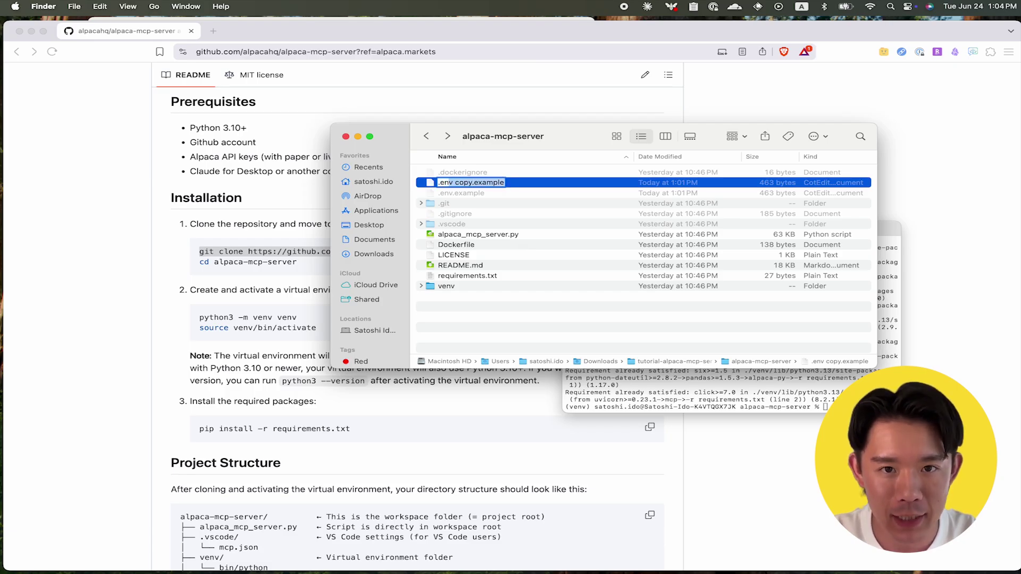
key("BackSpace")
key("Return")
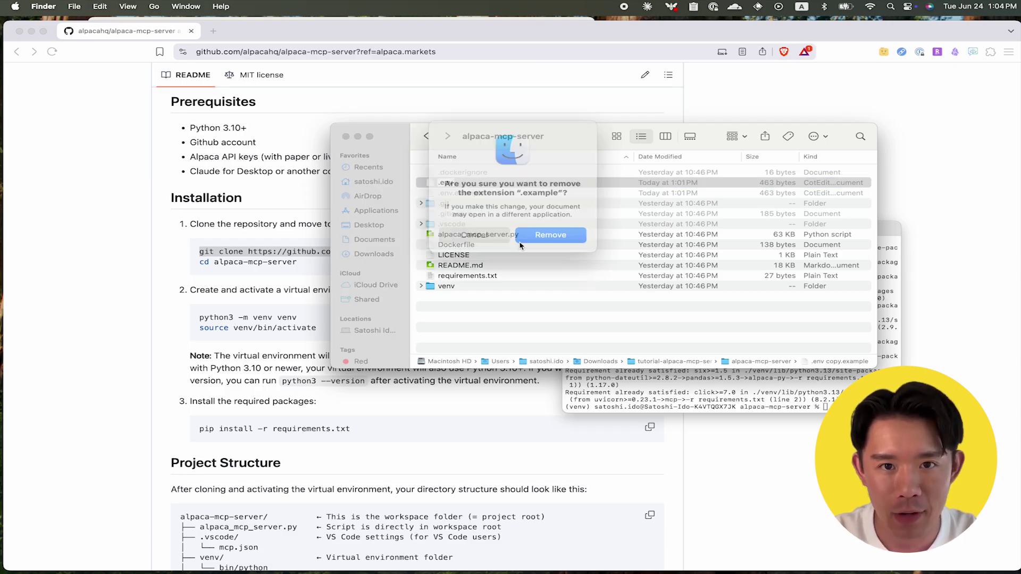
left_click(549, 232)
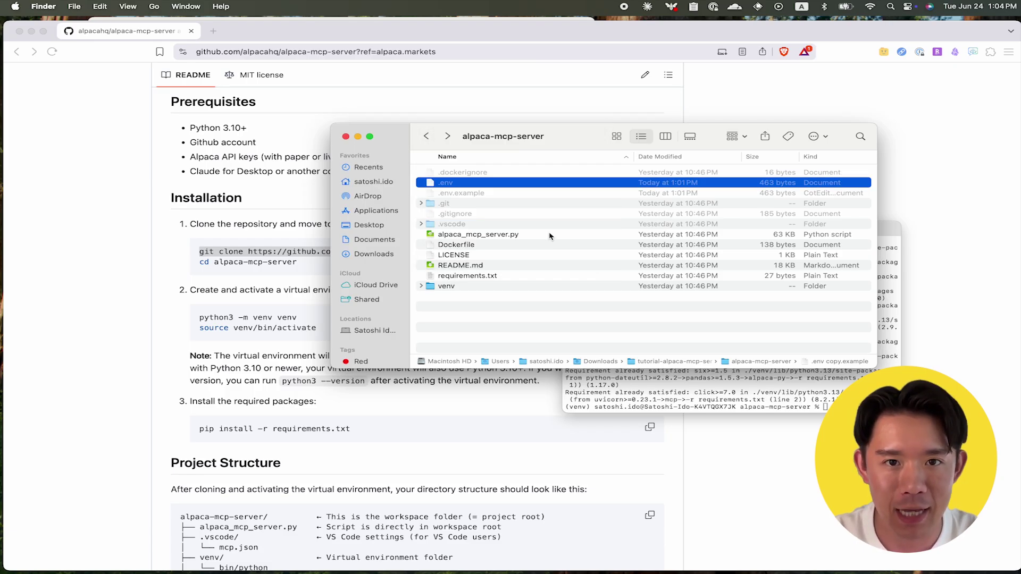
Step: Open the new .env file in the text editor
double_click(482, 186)
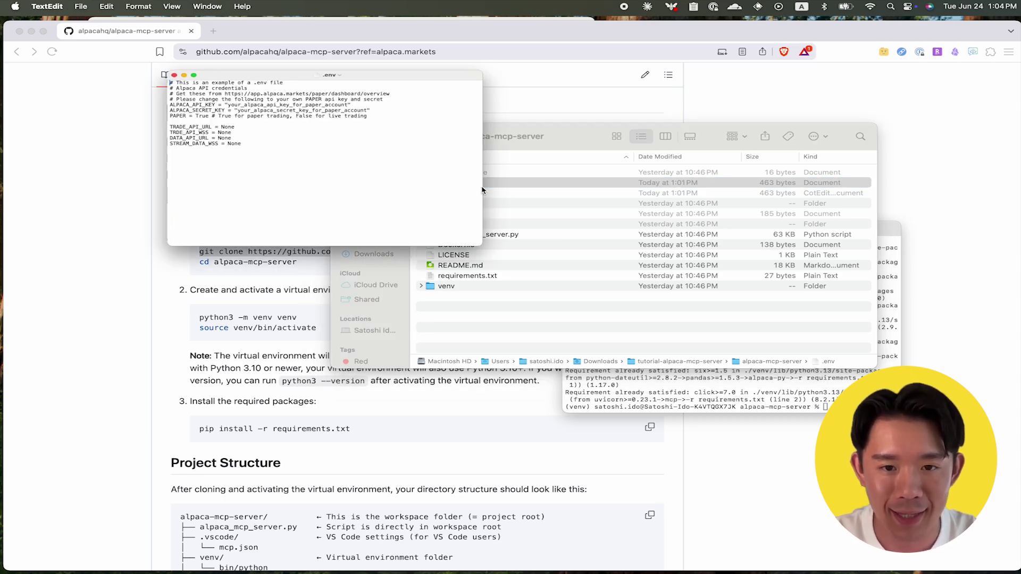
left_click_drag(355, 51, 381, 74)
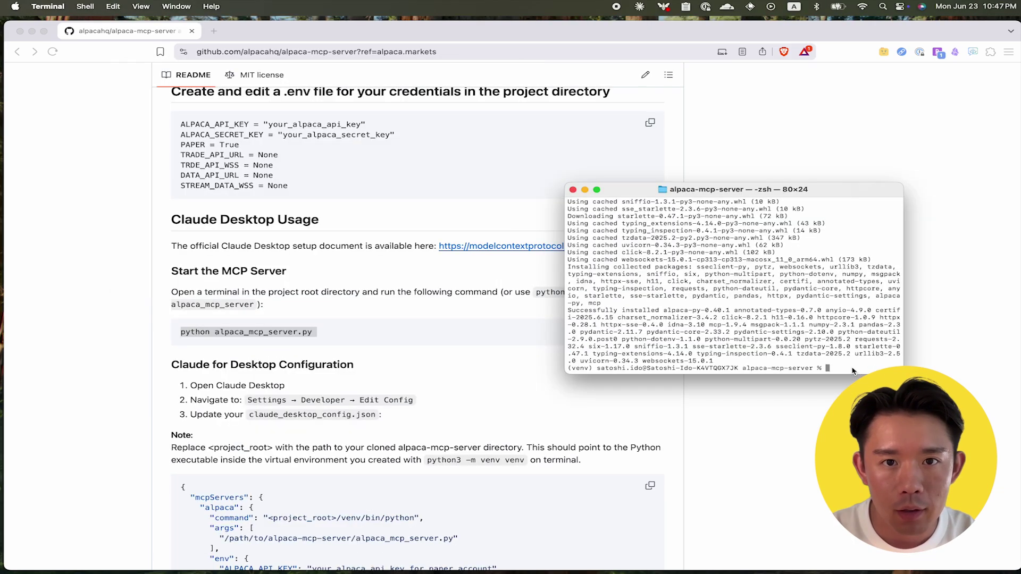
Step: Start the MCP server in the terminal with python alpaca_mcp_server.py and move the terminal window clear of the README
key("super+v")
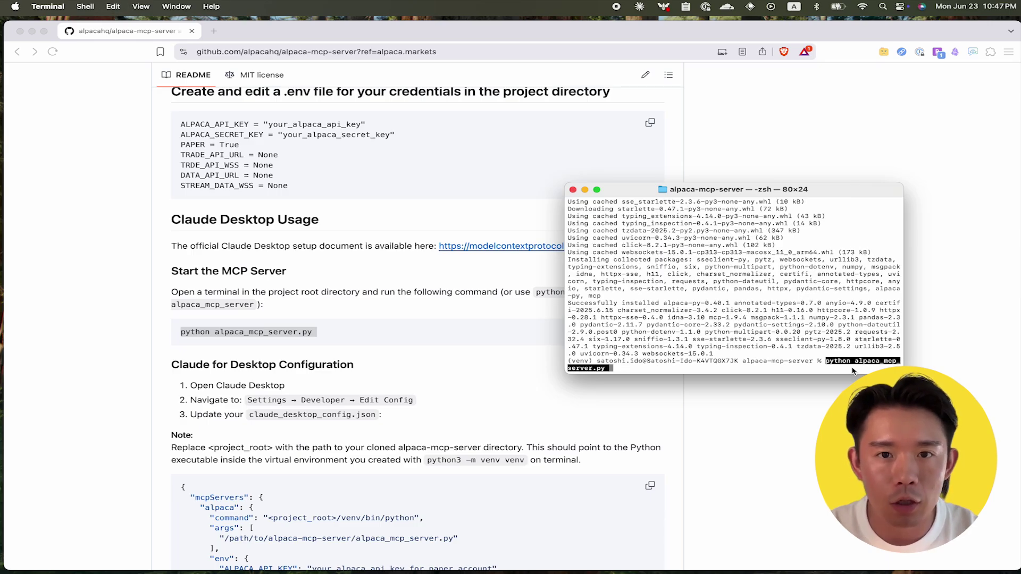
key("Return")
key("Return")
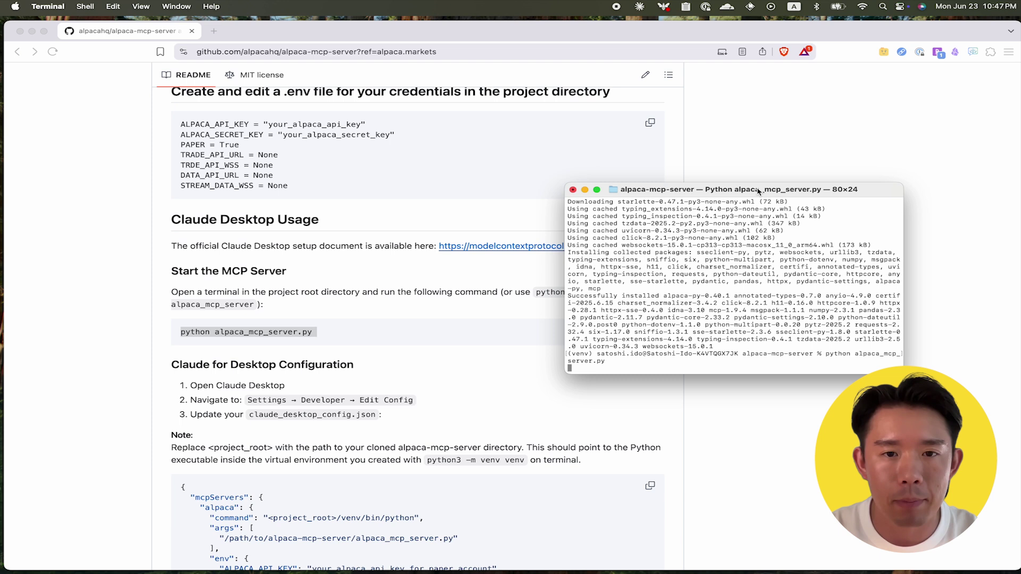
left_click_drag(759, 191, 872, 32)
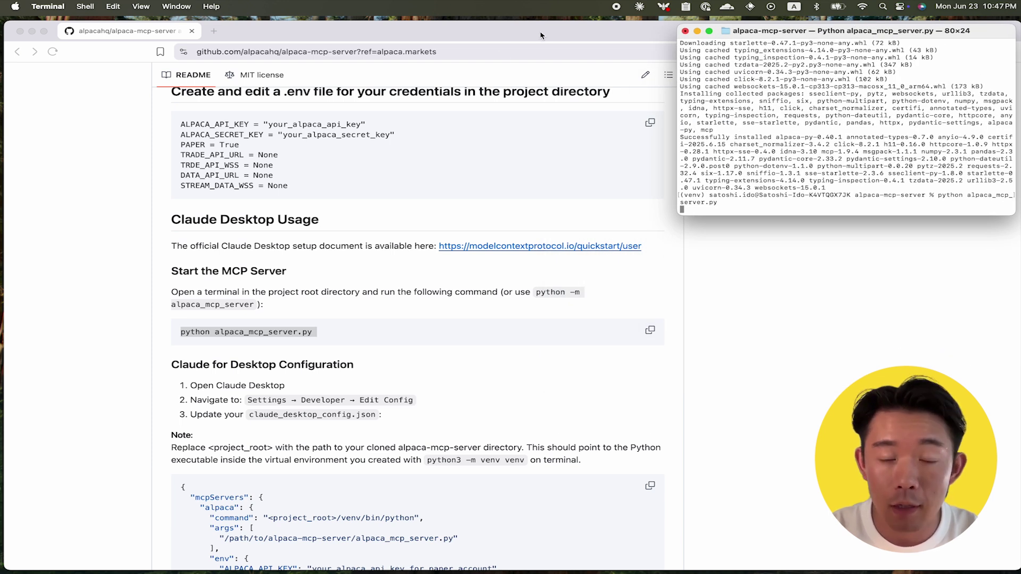
Step: Switch to Claude Desktop and open its MCP server configuration for editing from the Developer settings
key("ctrl+Up")
left_click(358, 219)
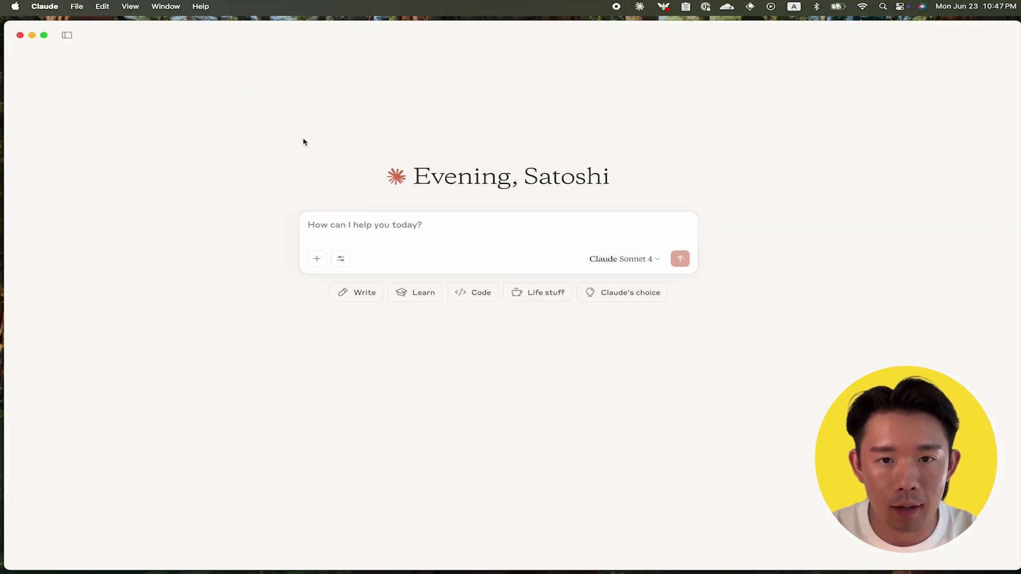
left_click(56, 7)
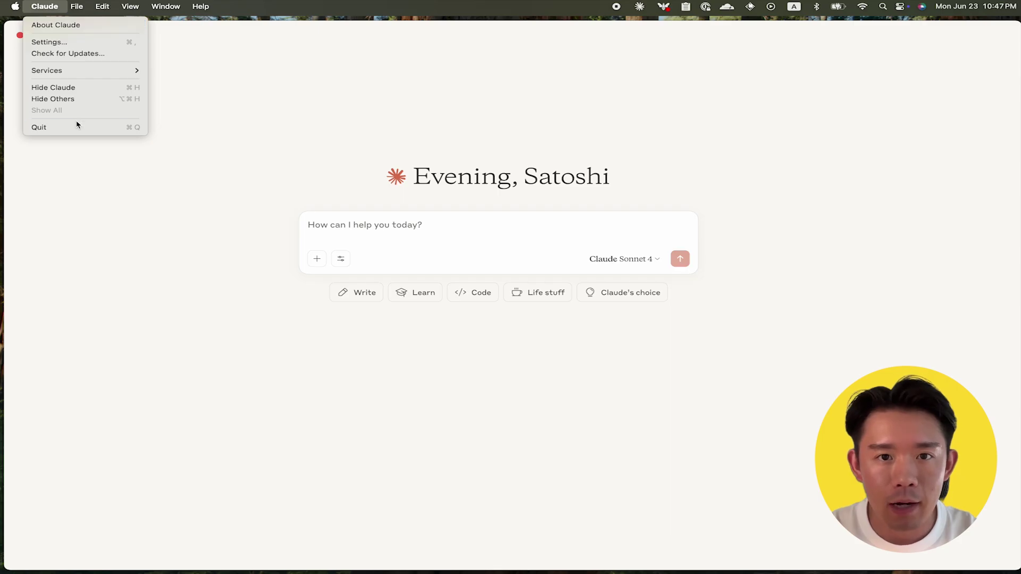
left_click(74, 44)
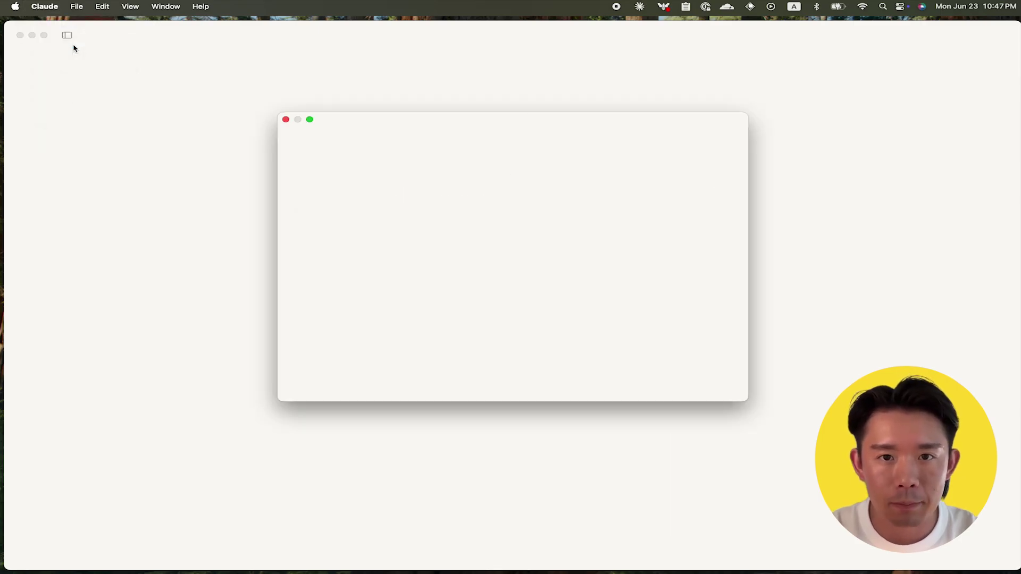
left_click(325, 163)
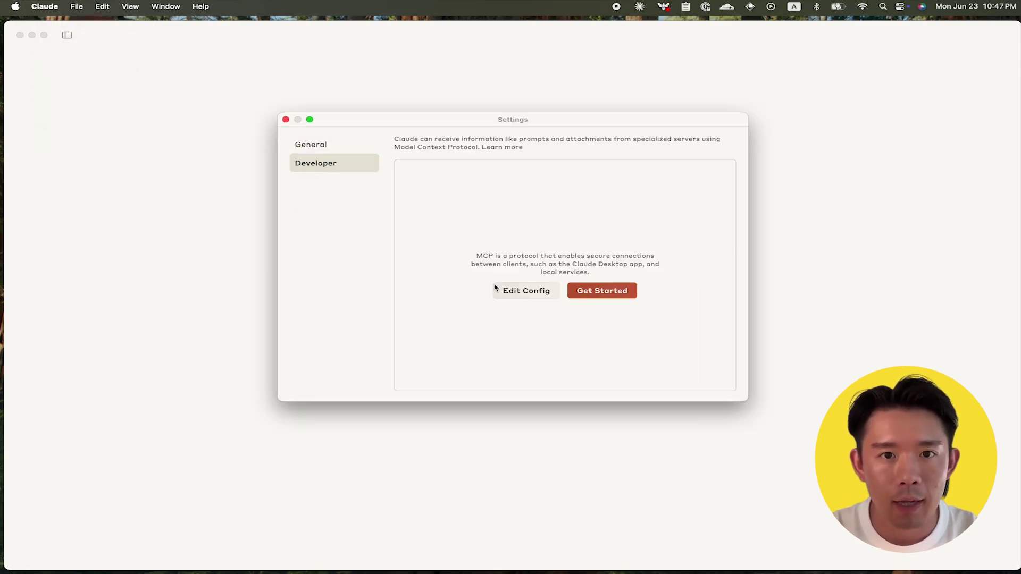
left_click(519, 296)
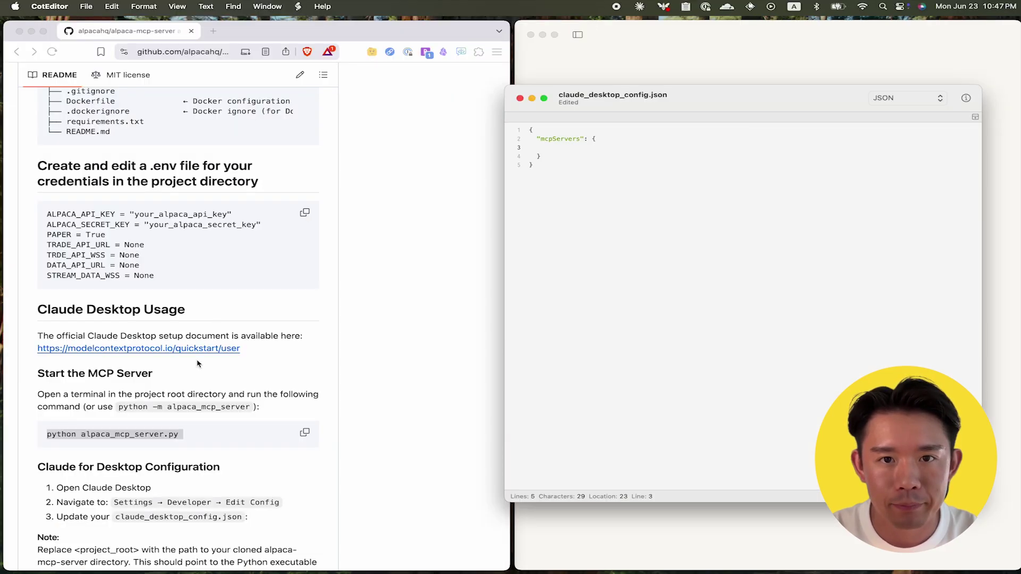
Step: Copy the "alpaca" server block from the README's Claude Desktop configuration and paste it inside "mcpServers" in claude_desktop_config.json
scroll(176, 400, "down", 5)
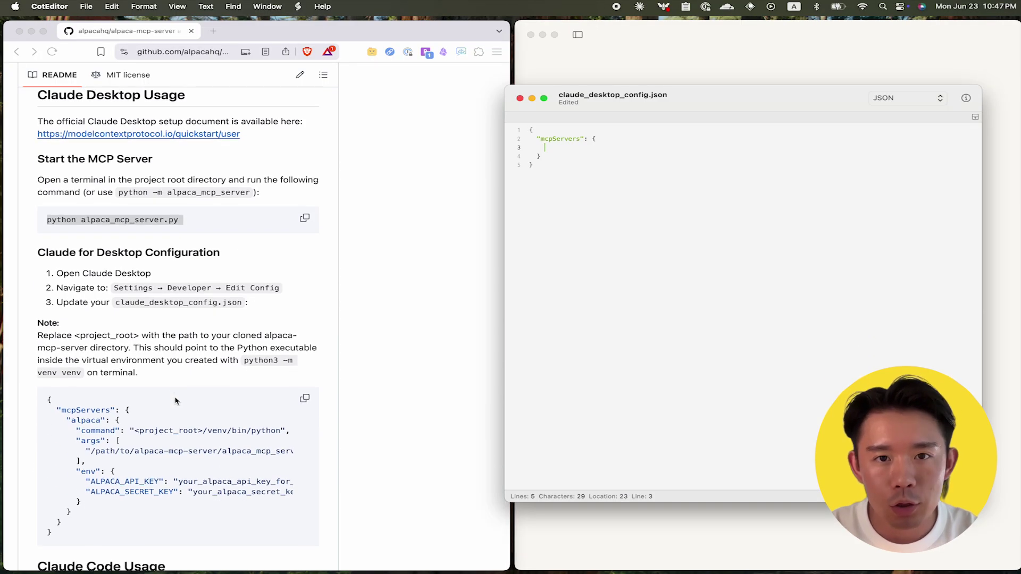
scroll(175, 400, "down", 4)
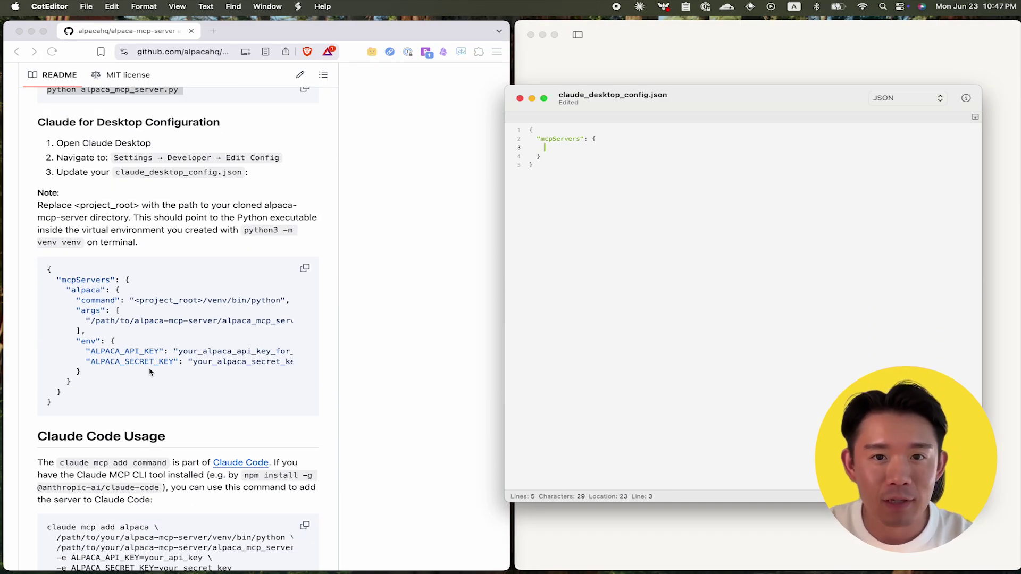
left_click(61, 294)
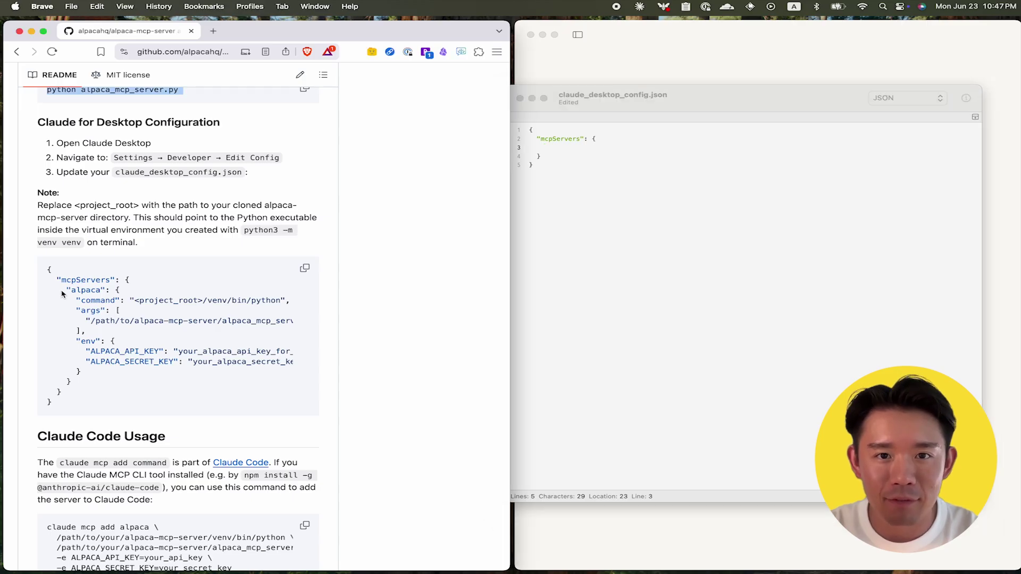
left_click_drag(67, 290, 121, 385)
key("super+c")
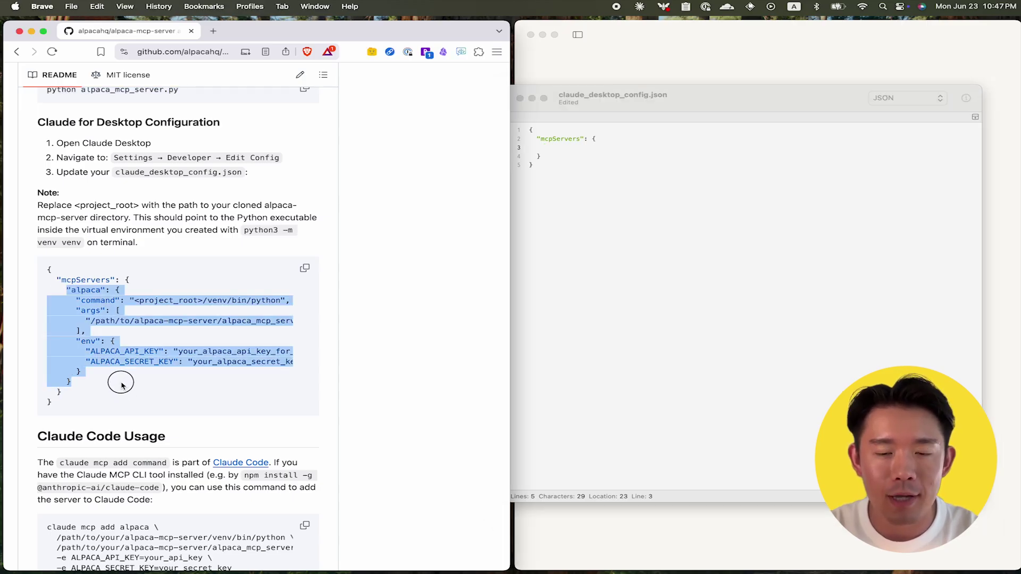
left_click(575, 152)
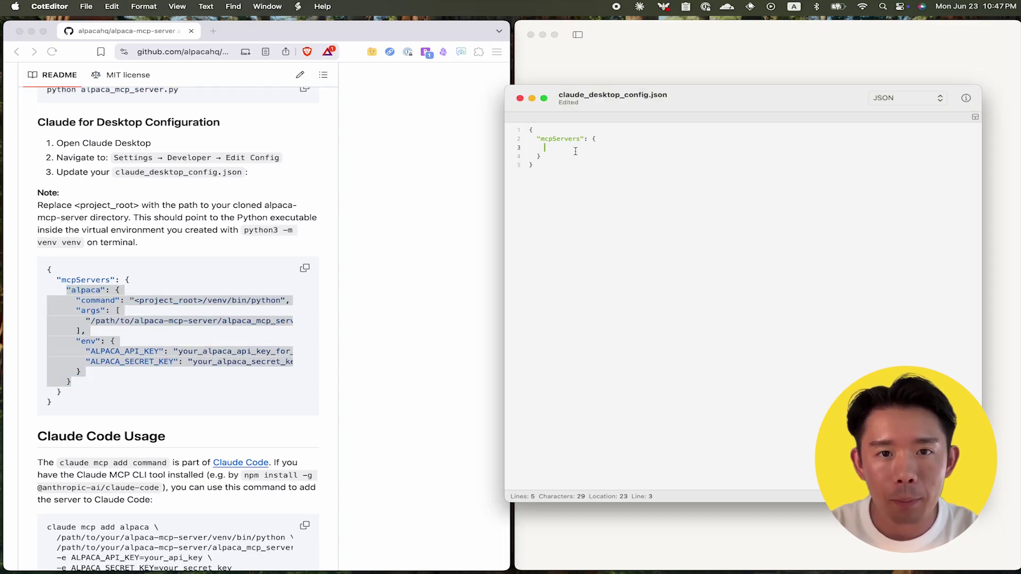
key("super+v")
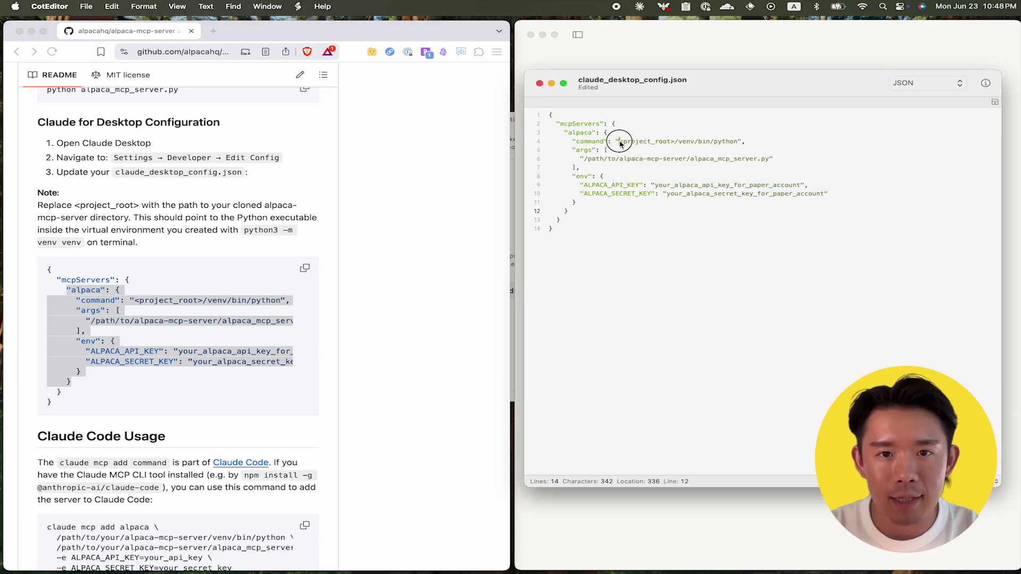
Step: Replace <project_root> in the "command" value with the full path of the cloned folder, ending in Downloads/tutorial-alpaca-mcp-server/alpaca-mcp-server
left_click(674, 143)
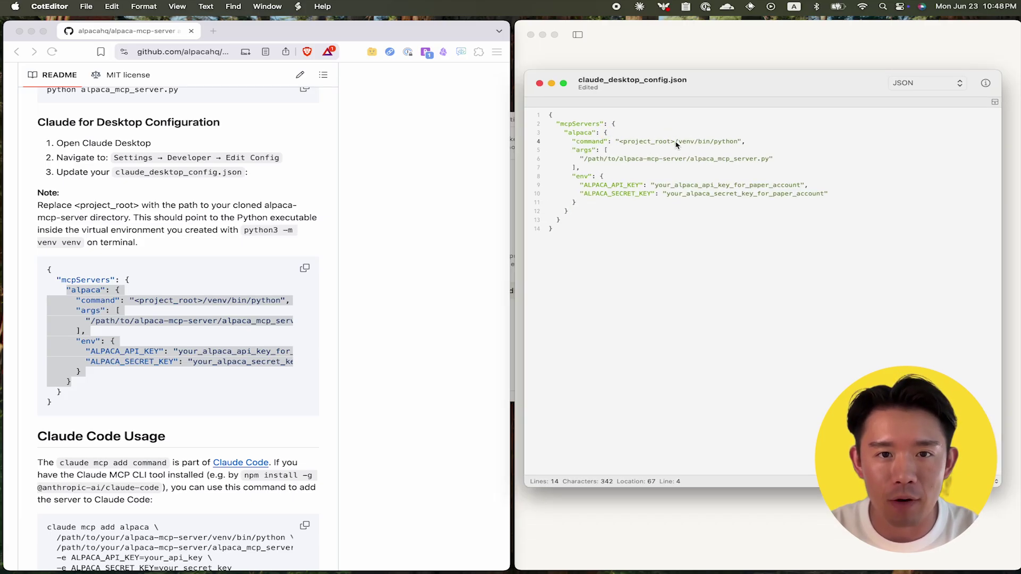
key("BackSpace")
key("BackSpace")
key("BackSpace")
key("BackSpace")
key("BackSpace")
key("BackSpace")
key("BackSpace")
key("BackSpace")
key("BackSpace")
key("BackSpace")
key("BackSpace")
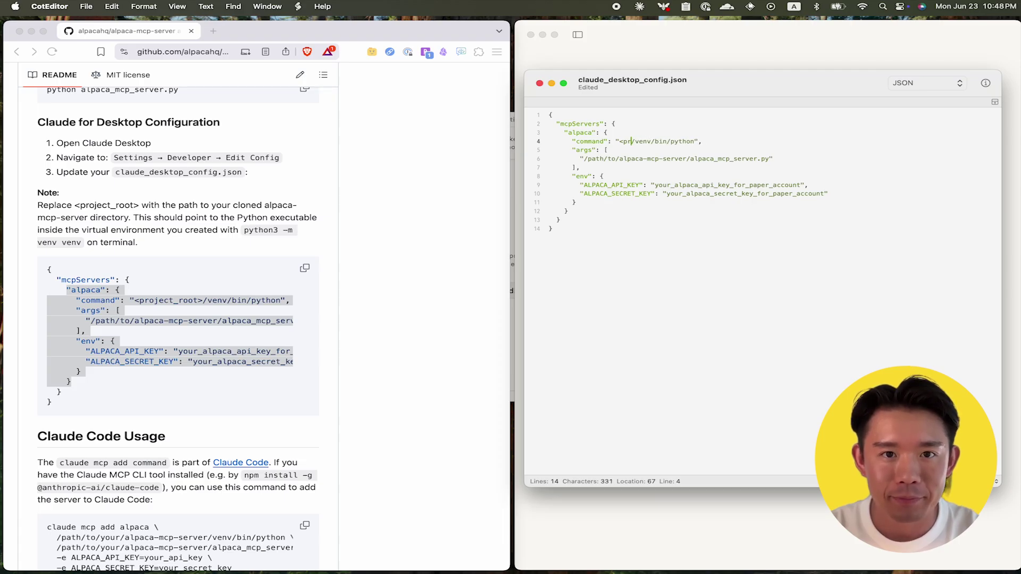
key("BackSpace")
key("BackSpace")
key("BackSpace")
type("/Users/satoshi.ido/Downloads/tutorial-alpaca-mcp-server/alpaca-mcp-server")
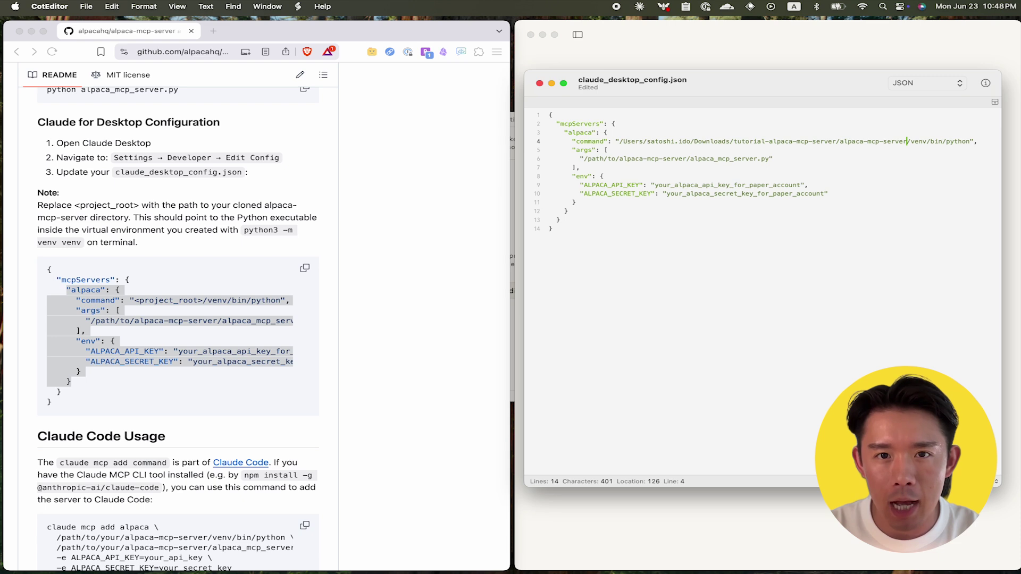
Step: Replace /path/to in the "args" entry with the full Downloads path so it ends in tutorial-alpaca-mcp-server/alpaca-mcp-server/alpaca_mcp_server.py, without a duplicated folder
key("Down")
key("Down")
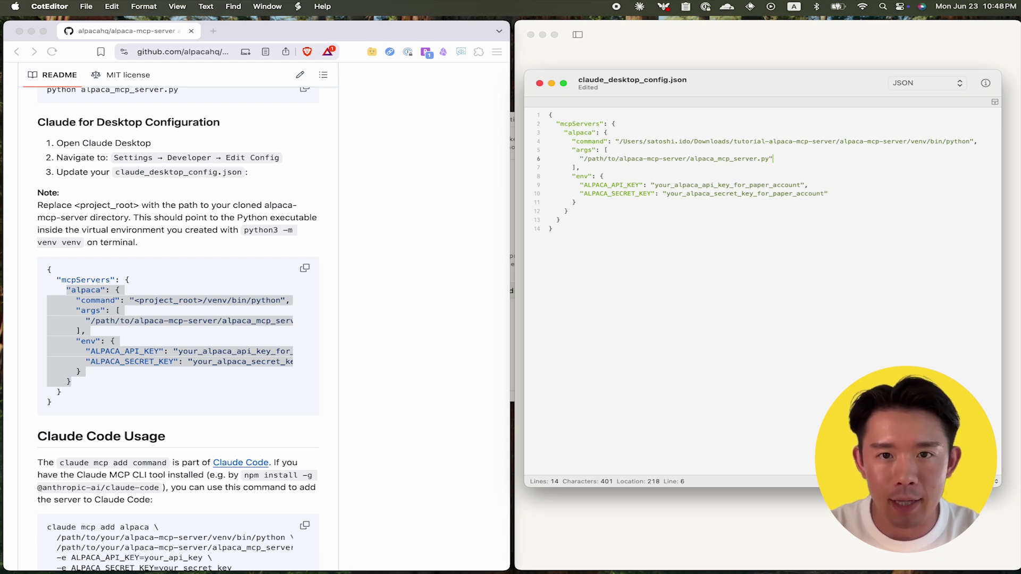
key("shift+Right")
key("shift+Right")
key("shift+Right")
key("shift+Right")
key("shift+Right")
key("shift+Right")
key("shift+Right")
key("shift+Right")
key("shift+Right")
key("shift+Right")
key("shift+Right")
key("shift+Right")
key("shift+Right")
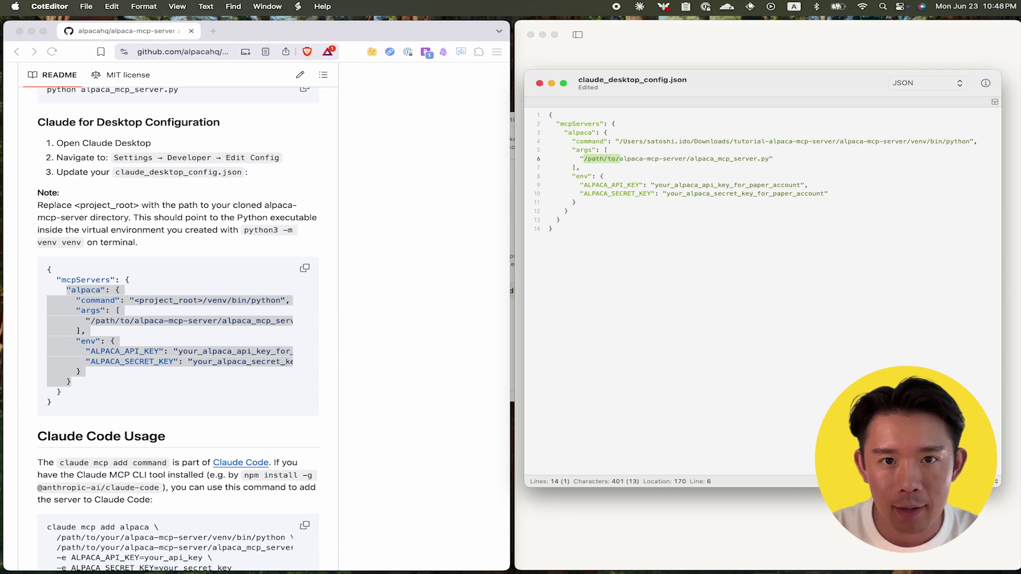
key("shift+Left")
key("shift+Left")
key("shift+Left")
key("shift+Left")
key("shift+Left")
type("/Users/satoshi.ido/Downloads/tutorial-alpaca-mcp-server/alpaca-mcp-server")
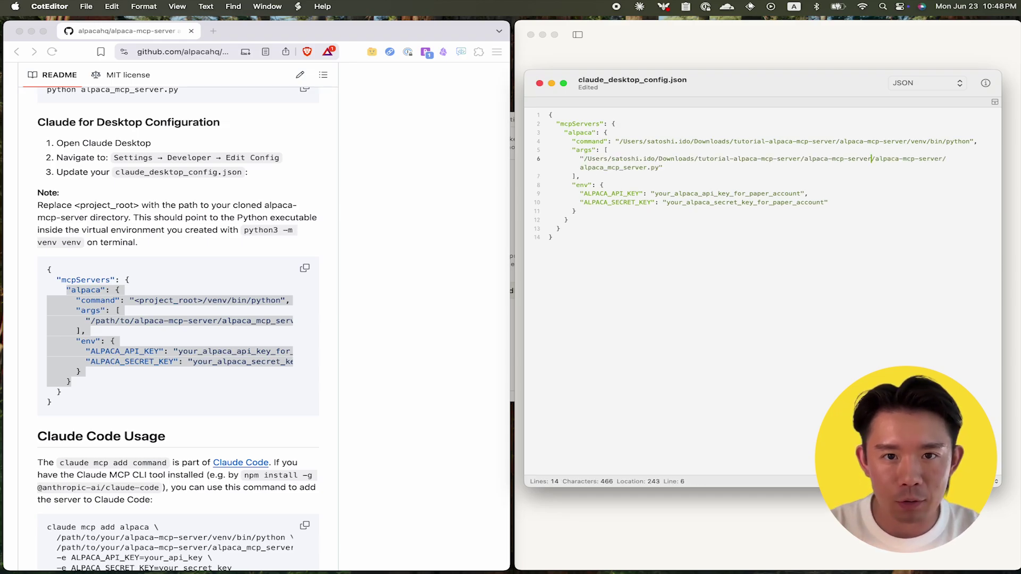
key("BackSpace")
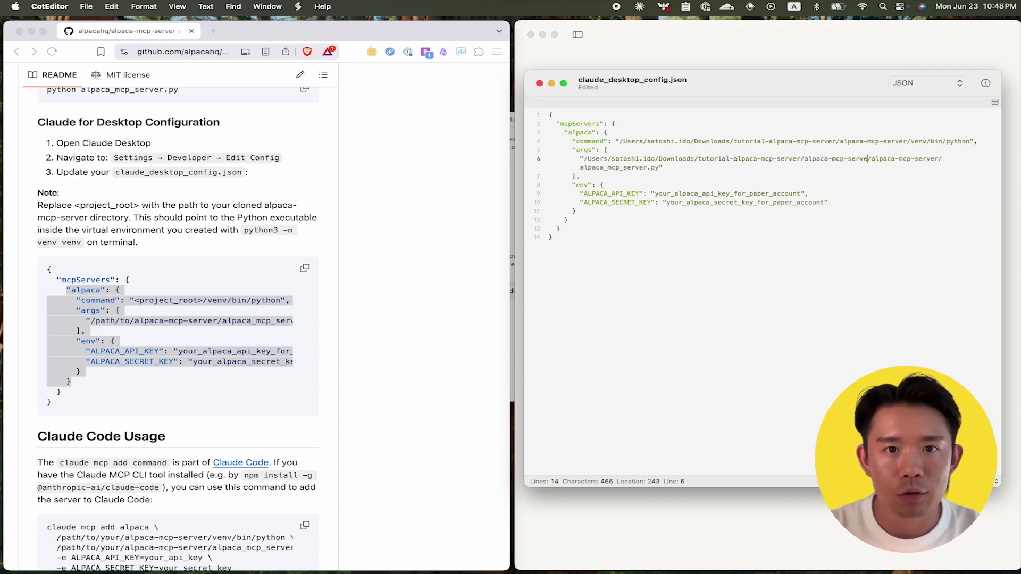
key("BackSpace")
key("BackSpace")
key("BackSpace")
key("BackSpace")
key("BackSpace")
key("BackSpace")
key("BackSpace")
key("BackSpace")
key("BackSpace")
key("BackSpace")
key("BackSpace")
key("BackSpace")
key("BackSpace")
key("BackSpace")
key("BackSpace")
key("BackSpace")
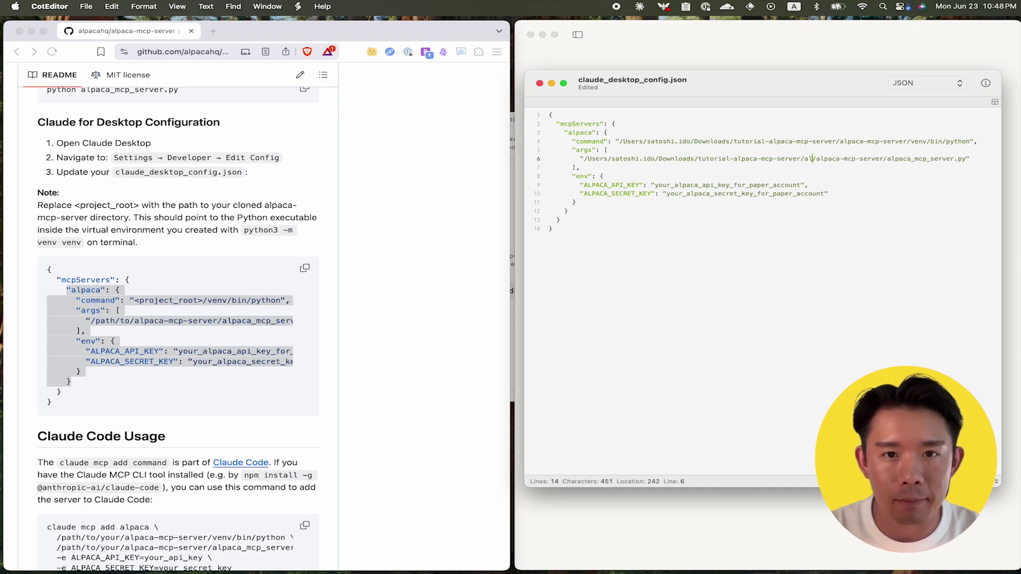
key("BackSpace")
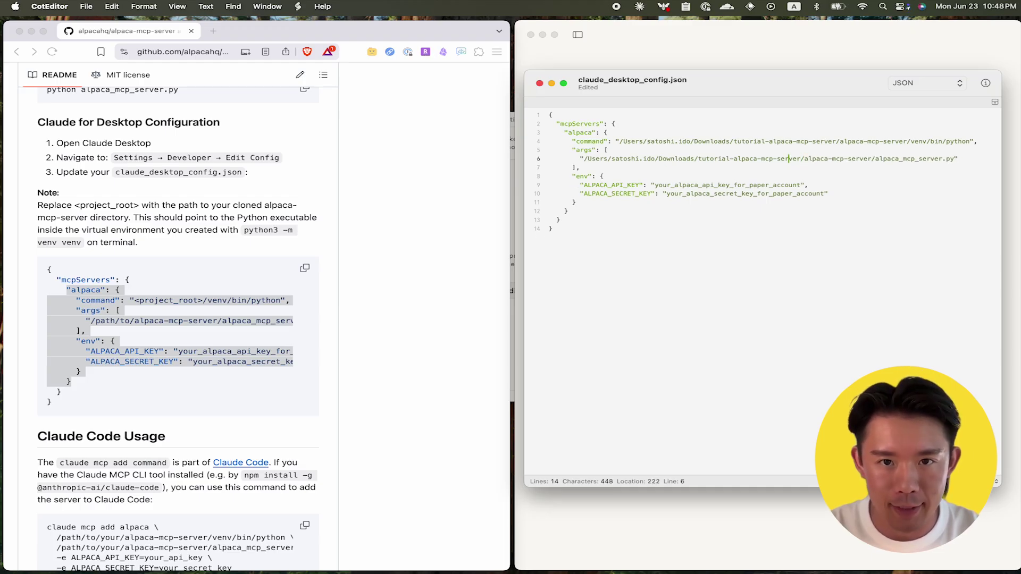
left_click(789, 185)
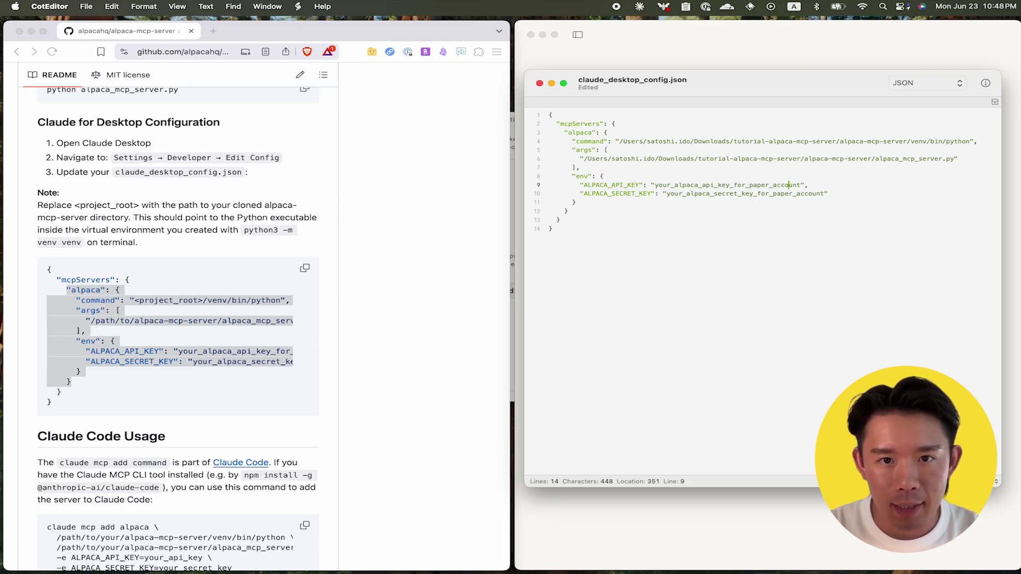
Step: Switch back to Claude Desktop and close its Settings window
left_click(907, 8)
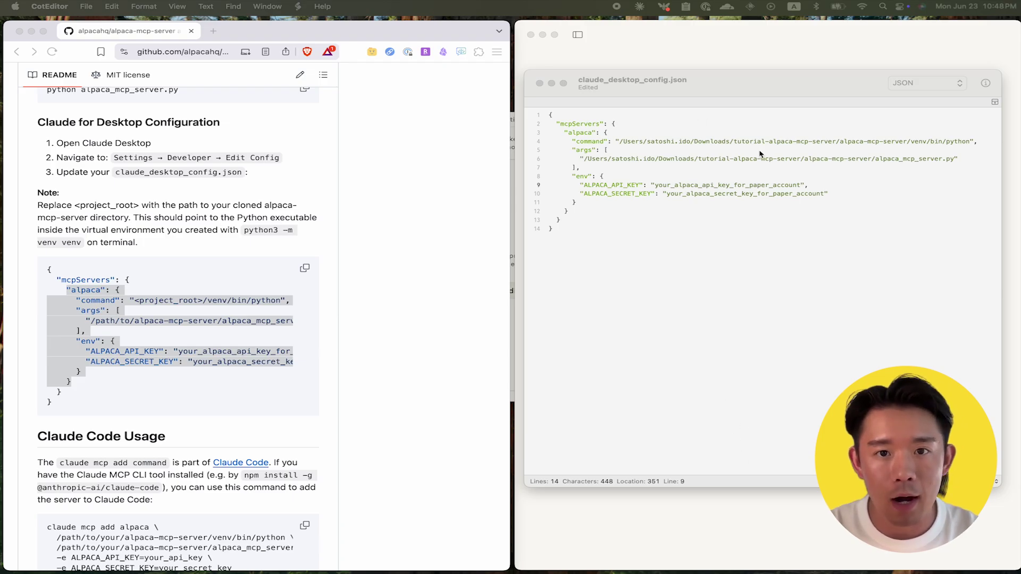
key("ctrl+Up")
left_click(567, 234)
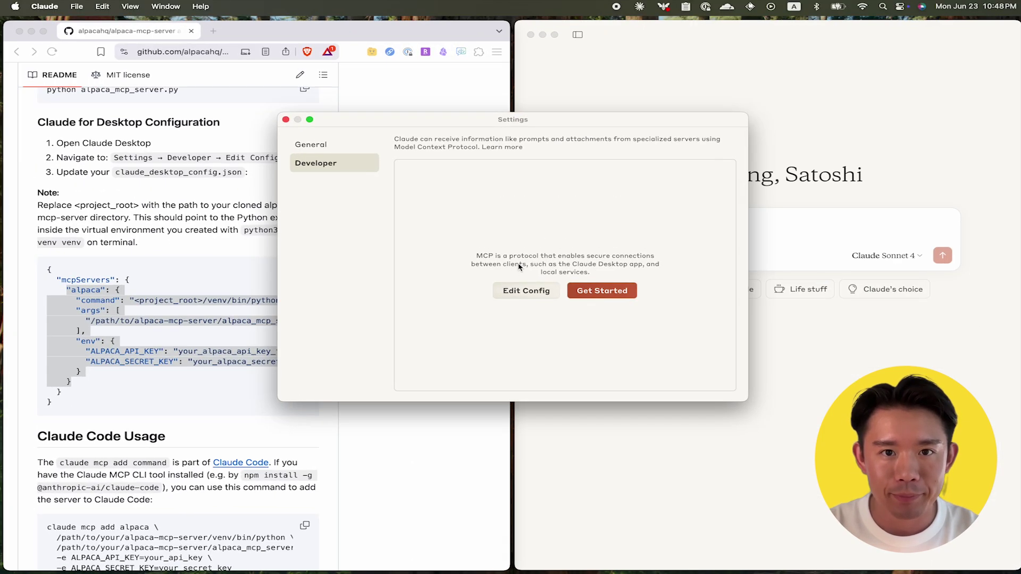
left_click(285, 119)
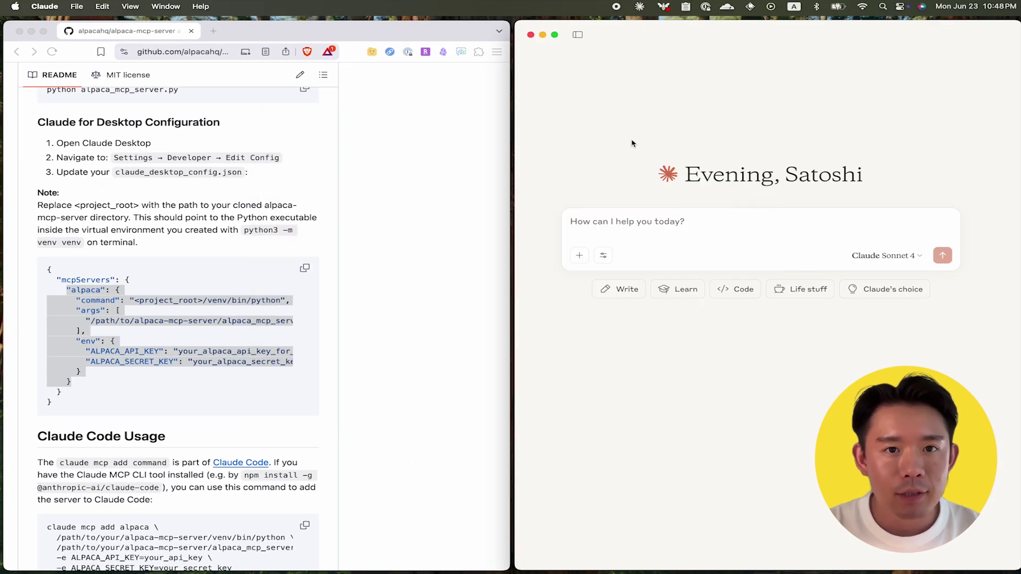
Step: Quit Claude Desktop and launch it again to load the edited configuration
left_click(36, 6)
left_click(58, 127)
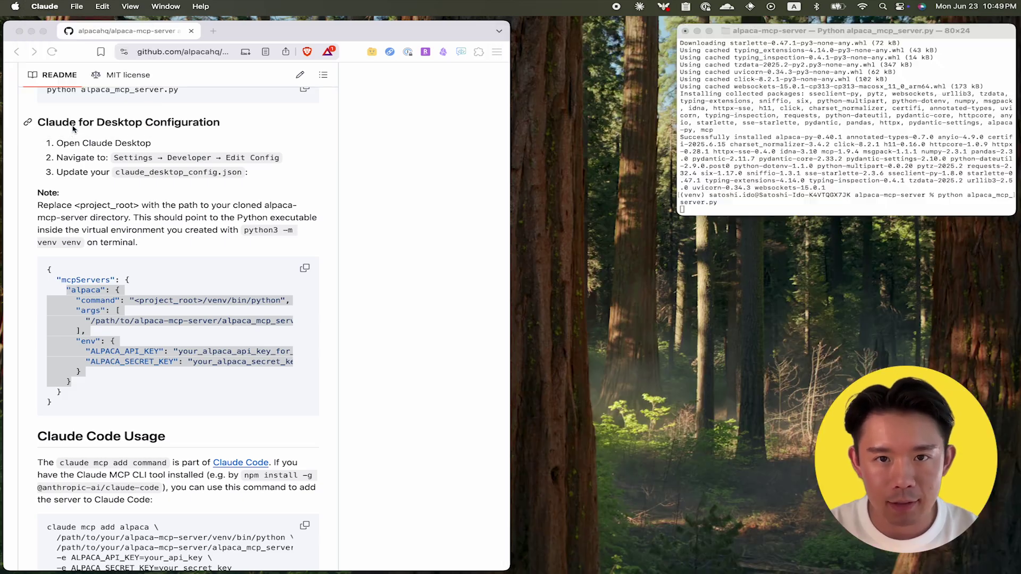
left_click(374, 551)
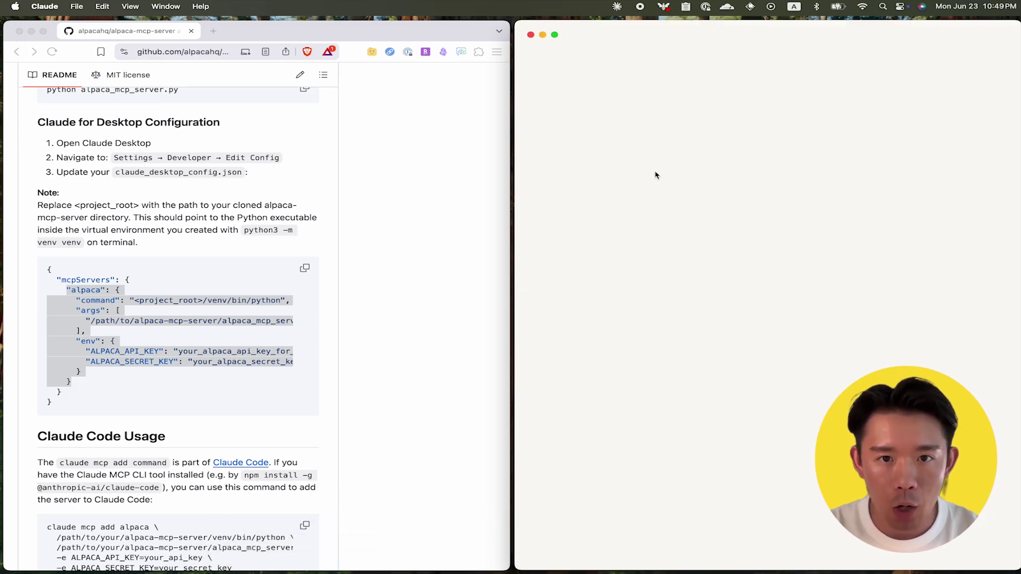
Step: Copy the first Basic Trading example query, "What's my current account balance and buying power?", from the README
scroll(277, 373, "down", 15)
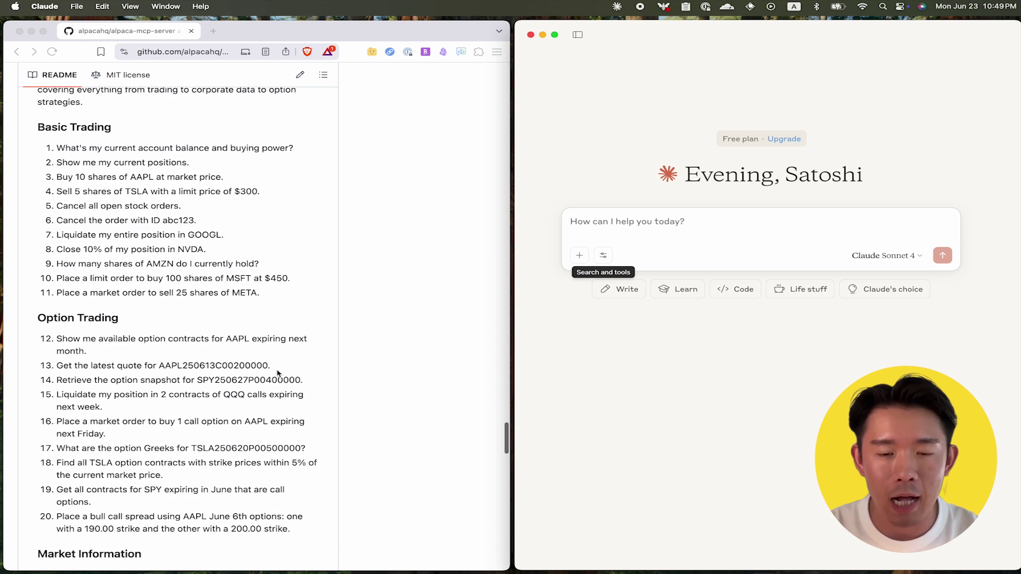
scroll(277, 373, "up", 2)
left_click(74, 177)
left_click_drag(58, 173, 255, 183)
key("super+c")
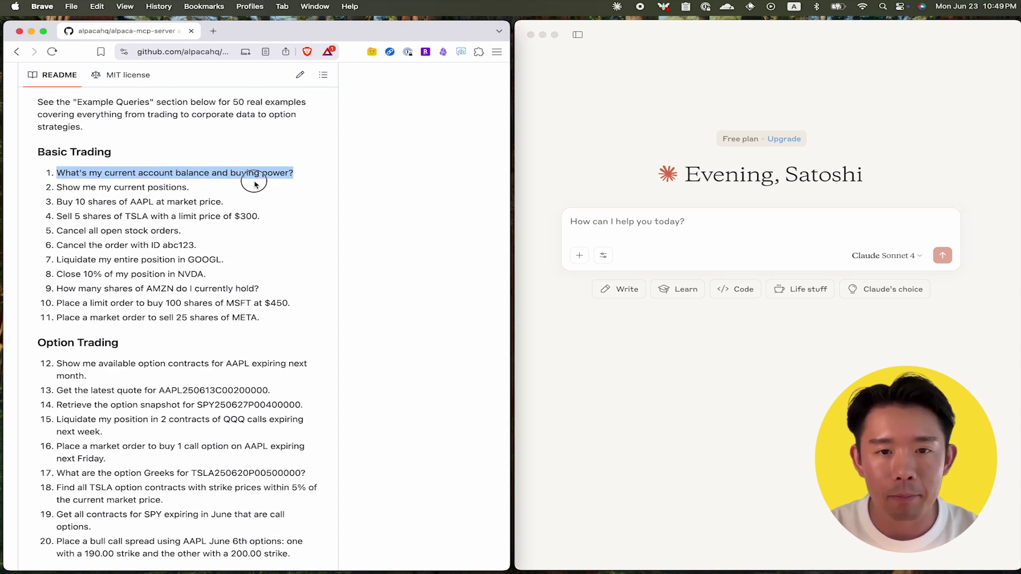
Step: Paste the copied question into a new Claude chat, extend it with "at Alpaca" before the question mark, and send it
left_click(628, 222)
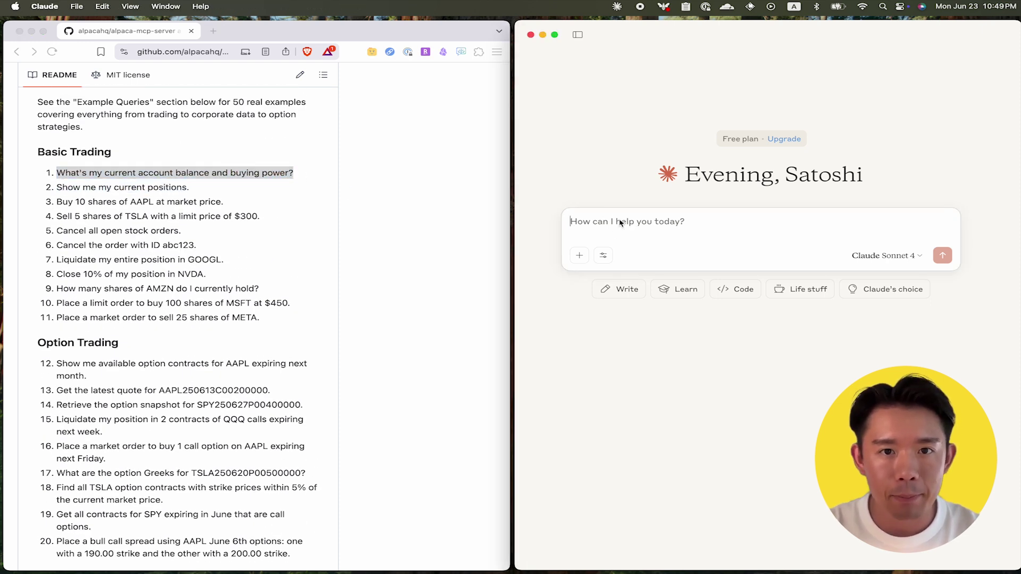
key("super+v")
key("BackSpace")
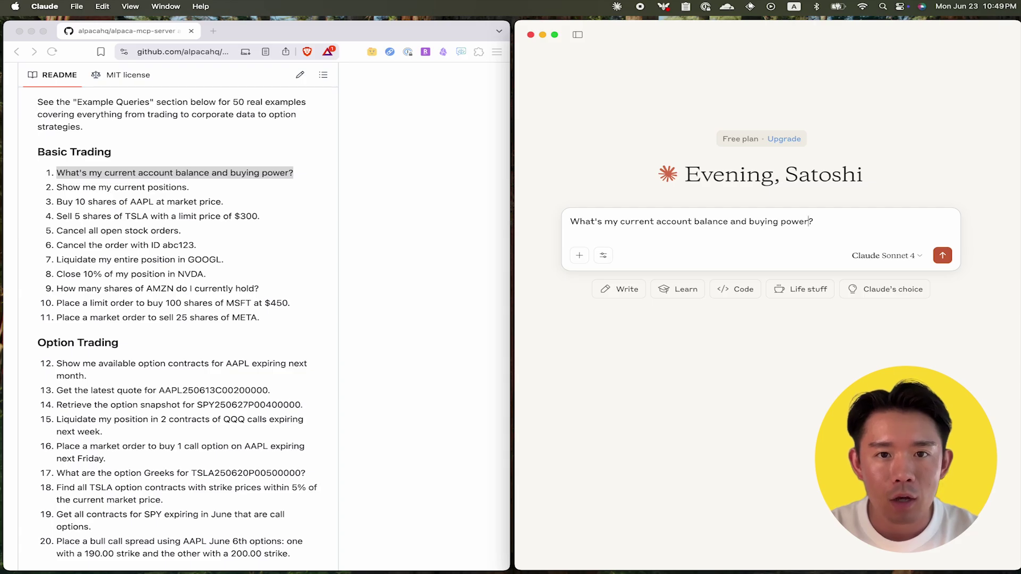
type("at Alpaca")
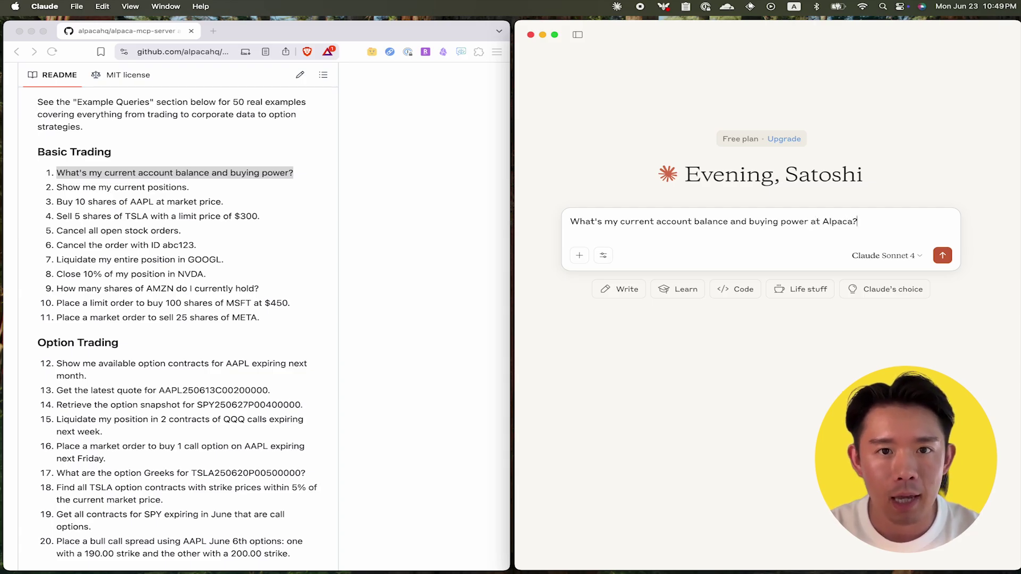
key("Return")
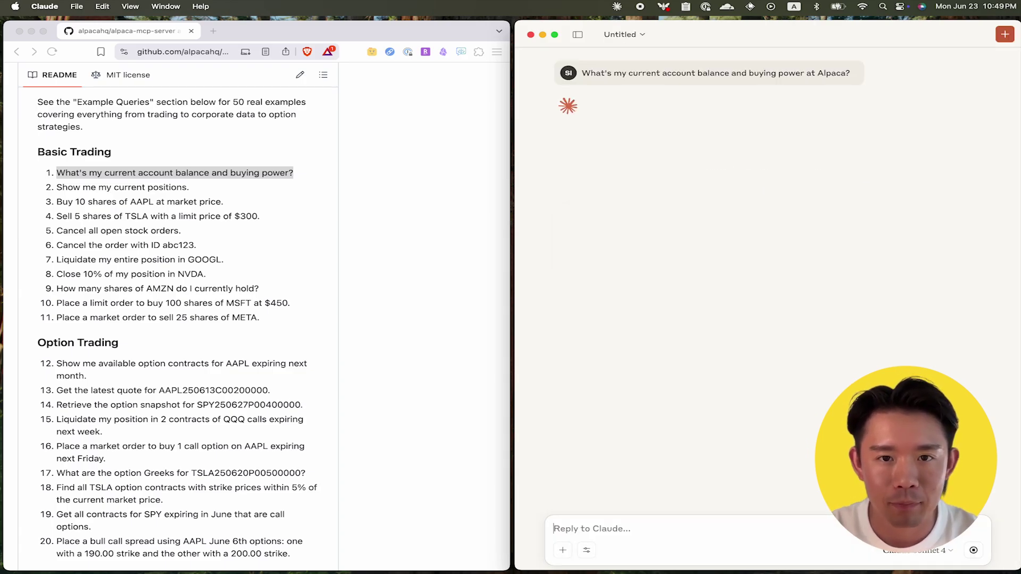